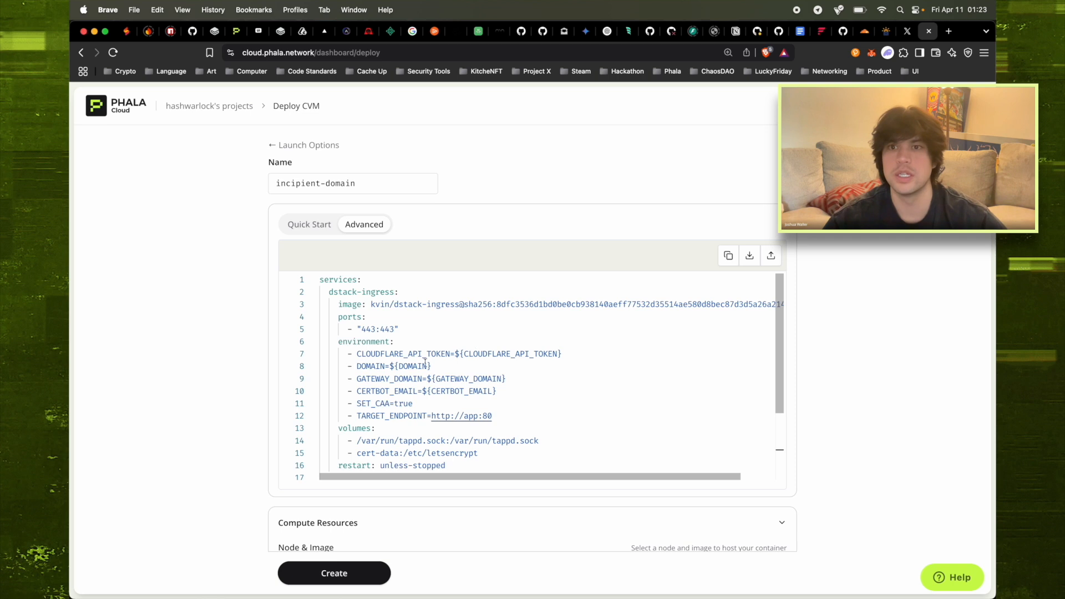
Review the DOMAIN, GATEWAY_DOMAIN, CERTBOT_EMAIL and SET_CAA variables in the compose file
click(427, 366)
click(469, 379)
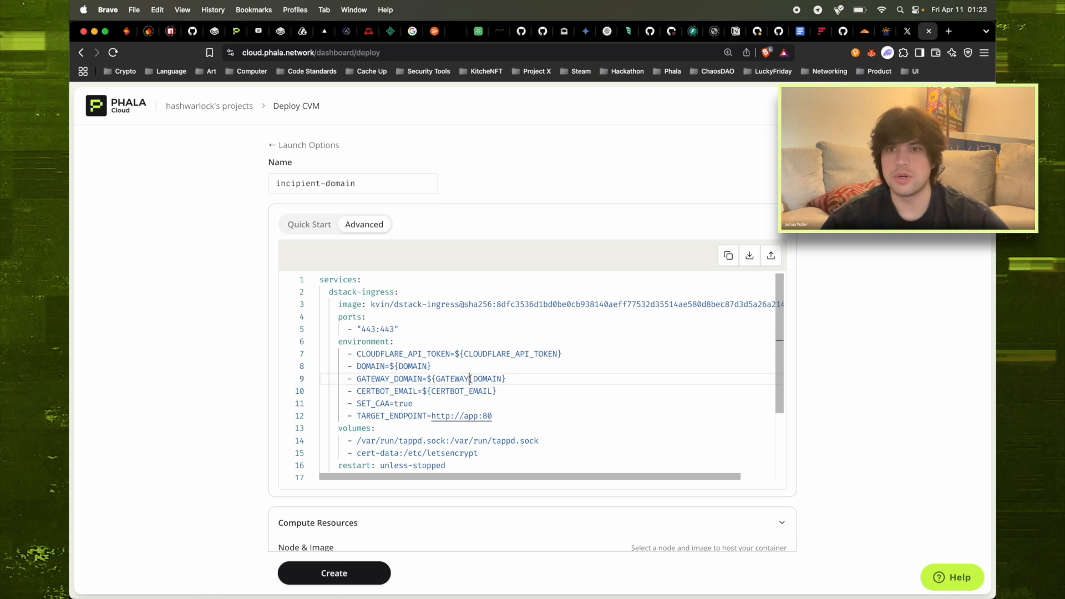
click(456, 391)
click(362, 404)
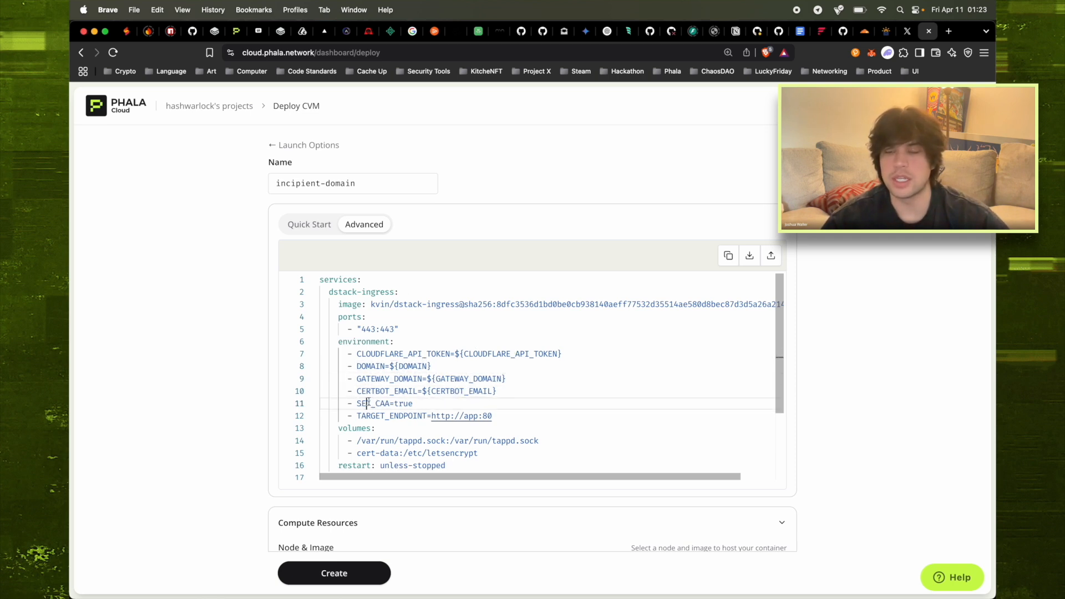
scroll(575, 408, down, 3)
scroll(575, 407, down, 1)
scroll(575, 408, up, 3)
scroll(575, 407, down, 3)
scroll(470, 507, down, 10)
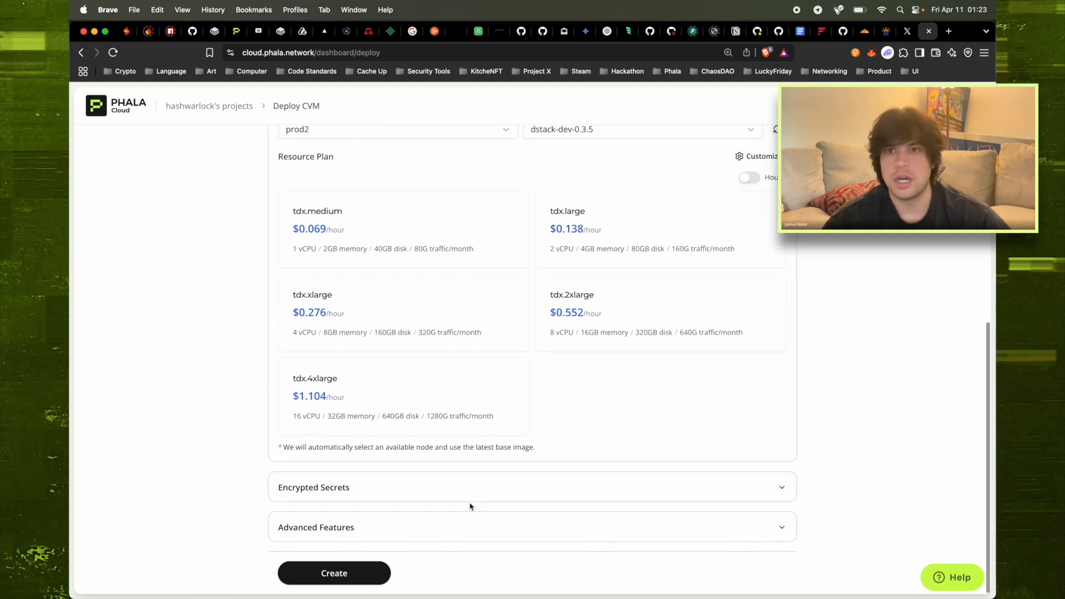
scroll(470, 507, up, 2)
Select node prod5 for the CVM and expand the Encrypted Secrets section
click(493, 198)
click(404, 251)
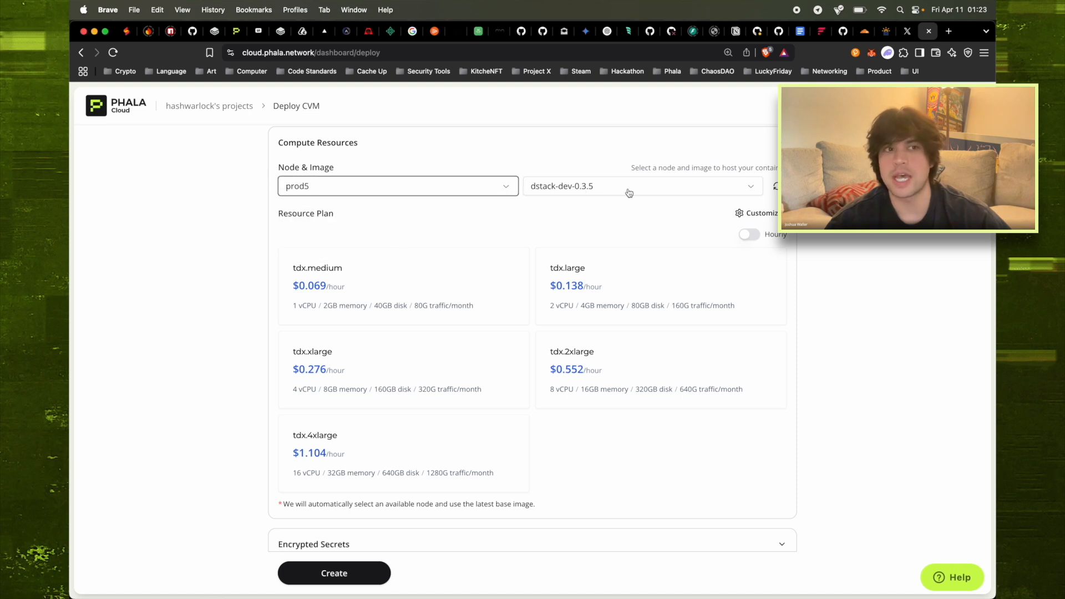
scroll(390, 291, down, 2)
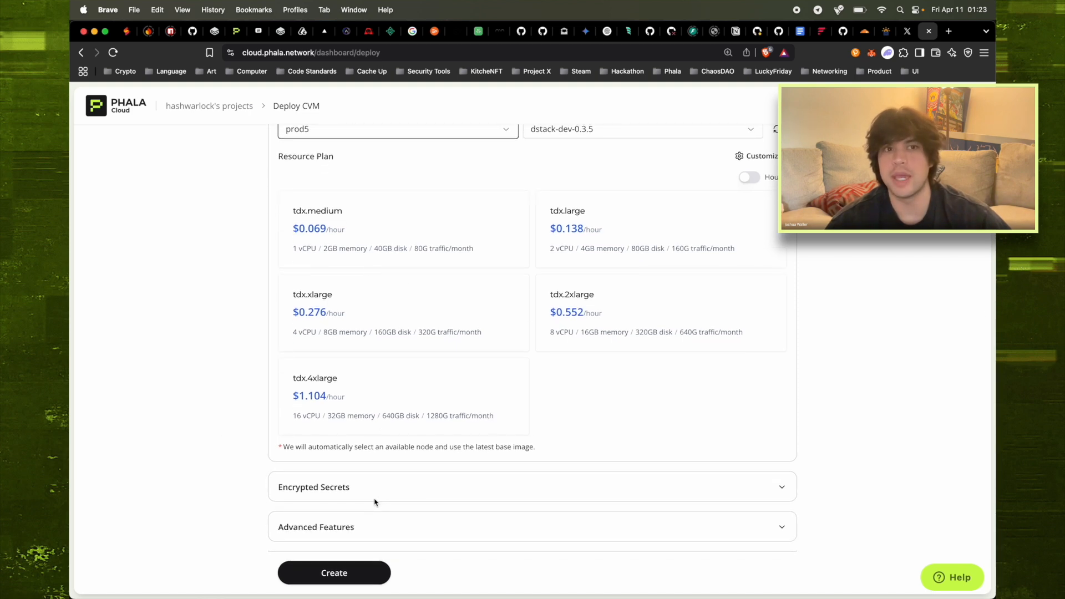
click(332, 491)
Select the CLOUDFLARE_API_TOKEN variable name in the compose editor
scroll(340, 350, down, 3)
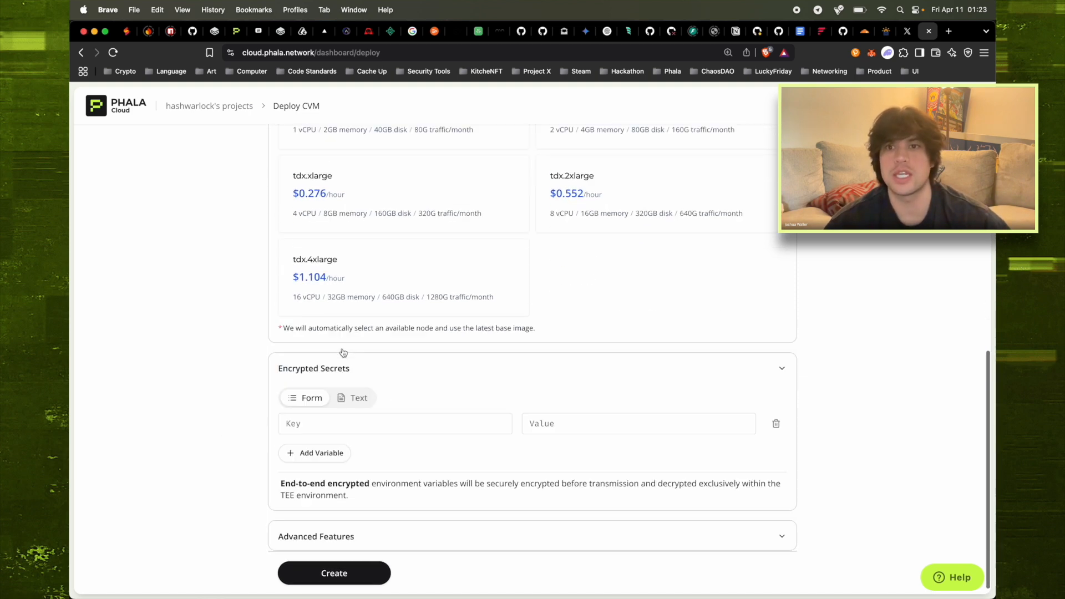
scroll(356, 267, up, 12)
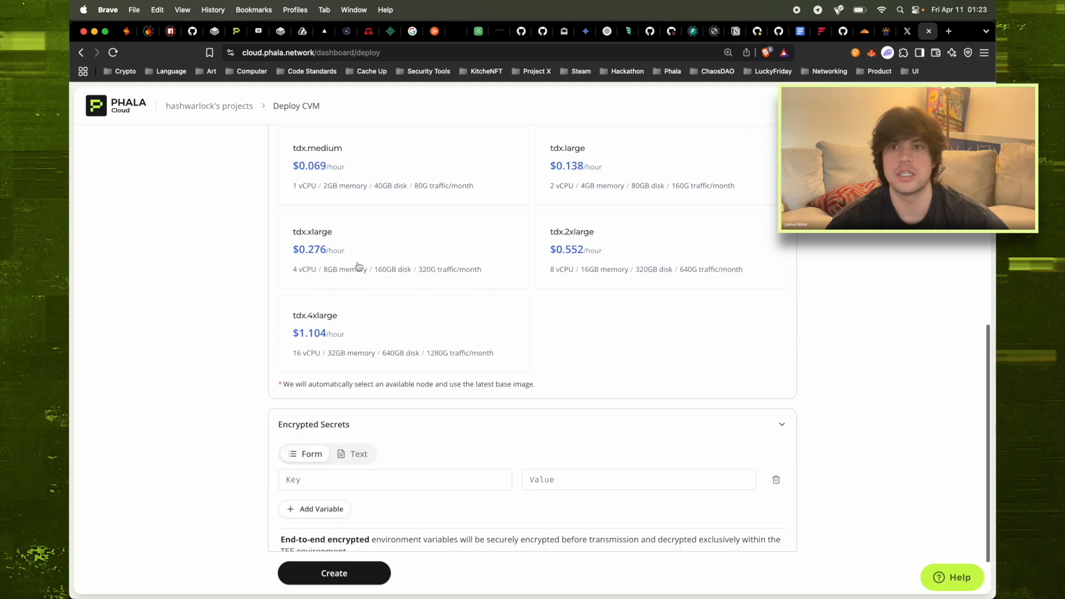
scroll(376, 304, up, 3)
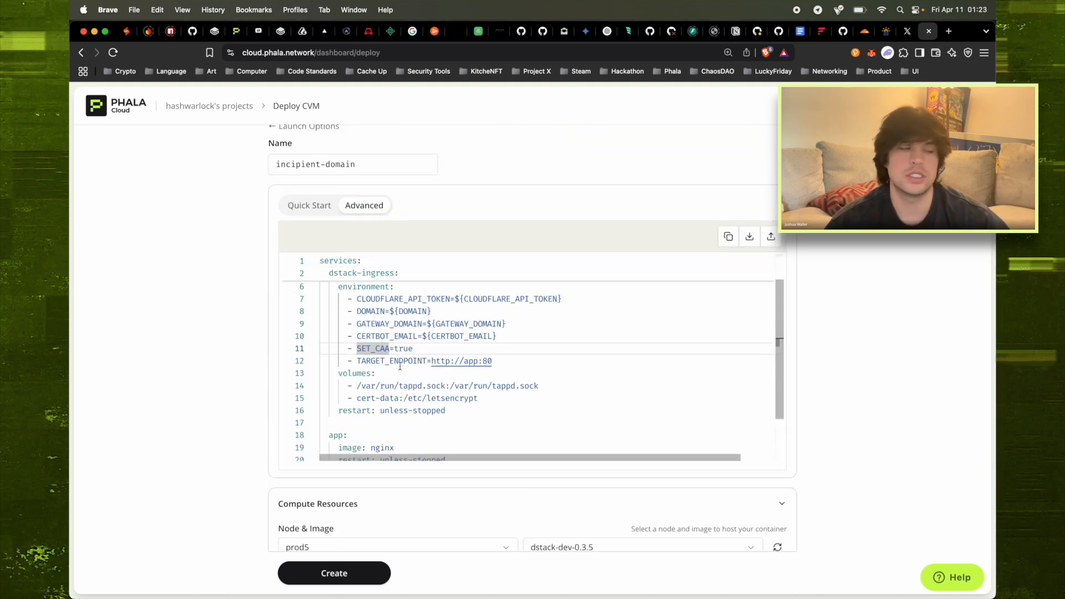
double_click(395, 335)
key(super+c)
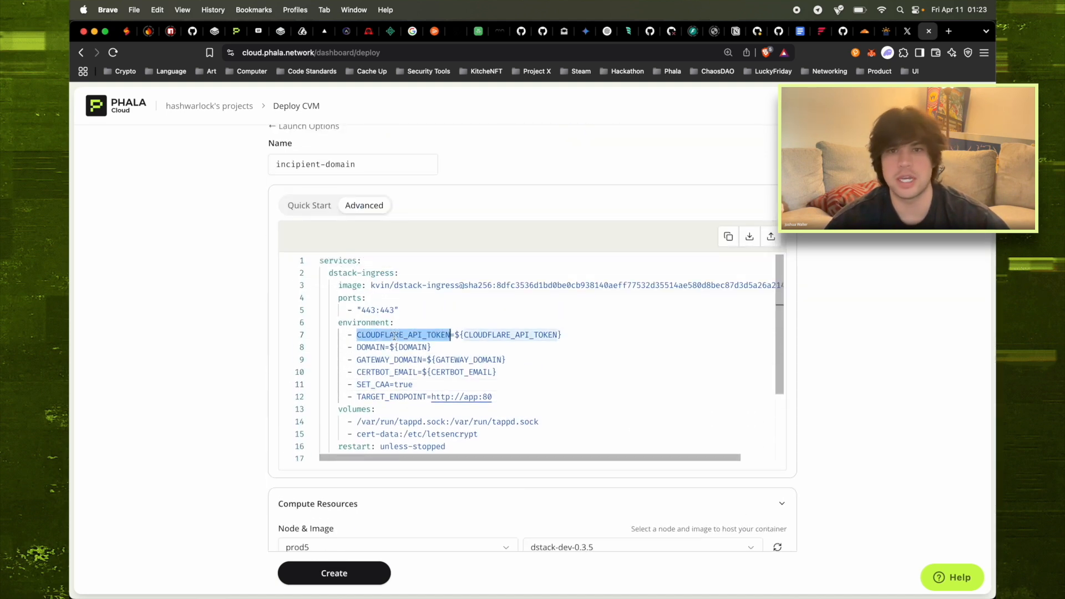
scroll(395, 336, down, 3)
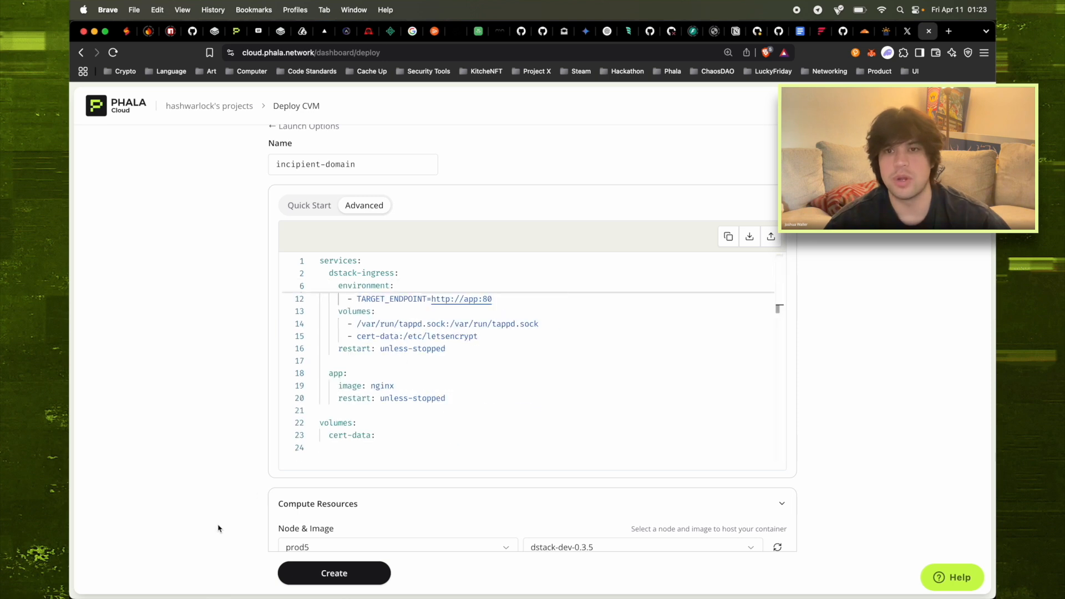
scroll(220, 527, down, 10)
click(337, 417)
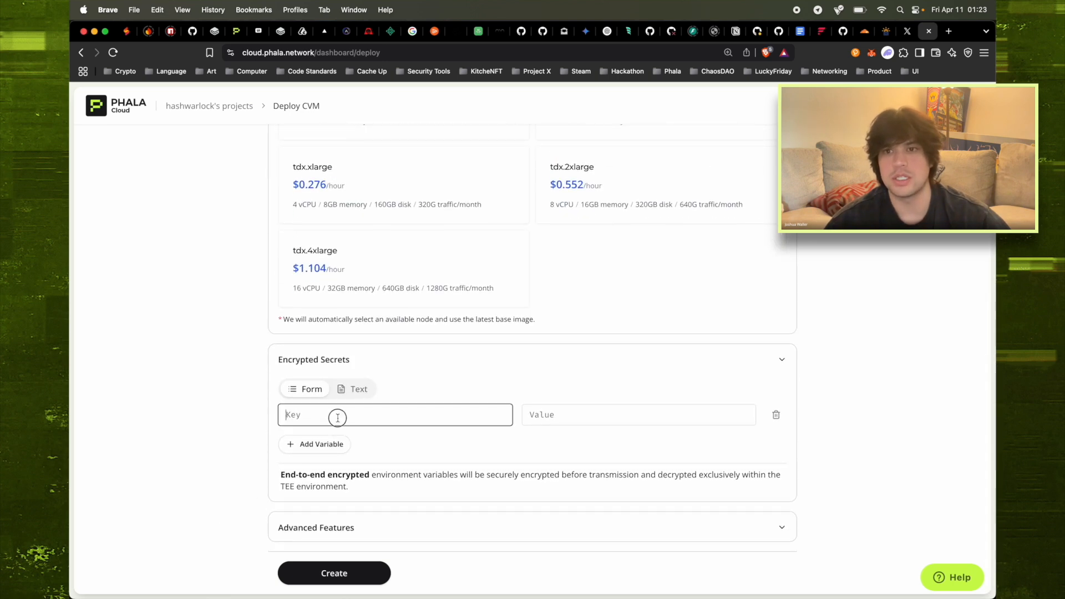
key(super+v)
click(556, 413)
text(dd)
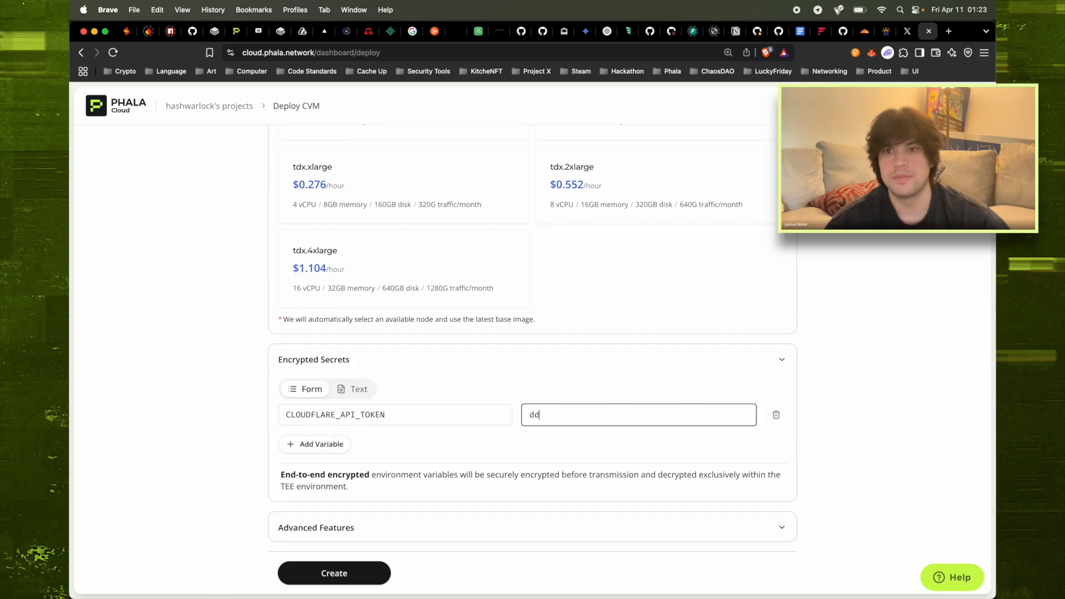
Add a second secret row with DOMAIN copied from the compose editor as its key
click(313, 444)
scroll(404, 256, up, 10)
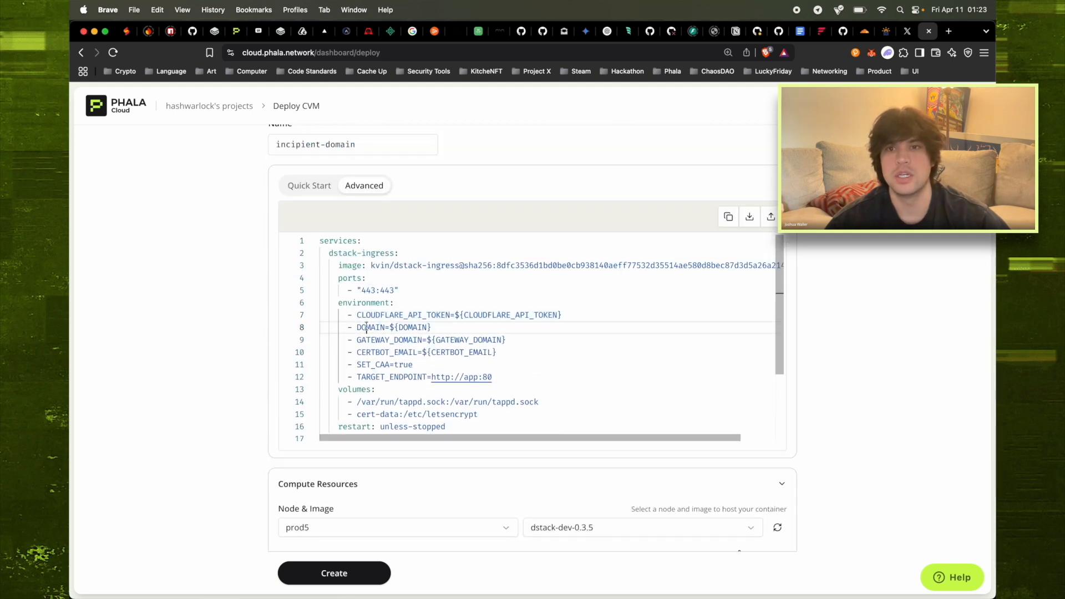
double_click(362, 327)
key(super+c)
scroll(367, 326, down, 3)
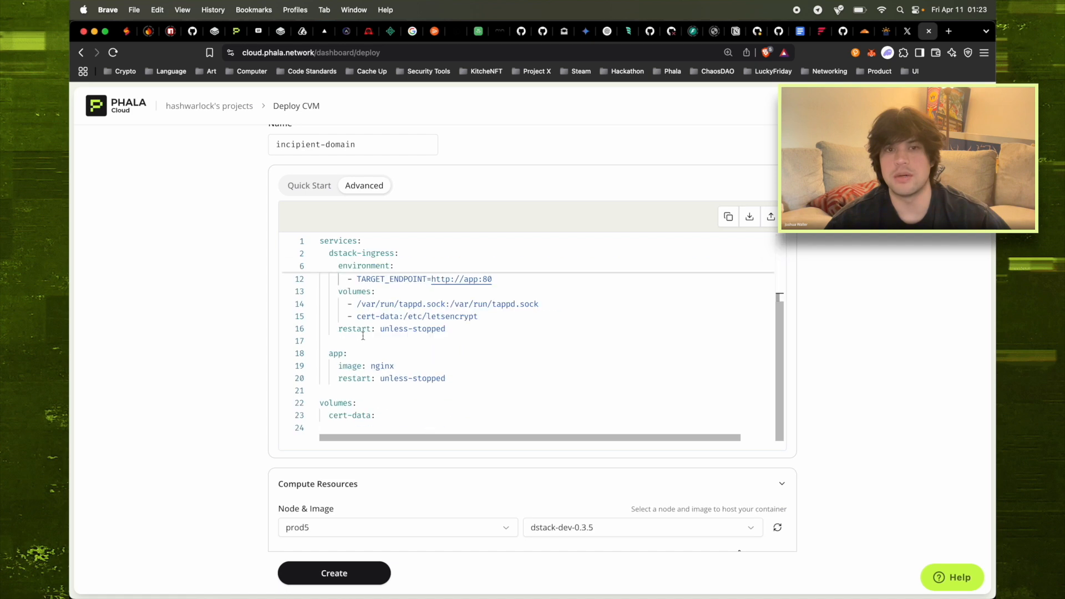
scroll(161, 366, down, 10)
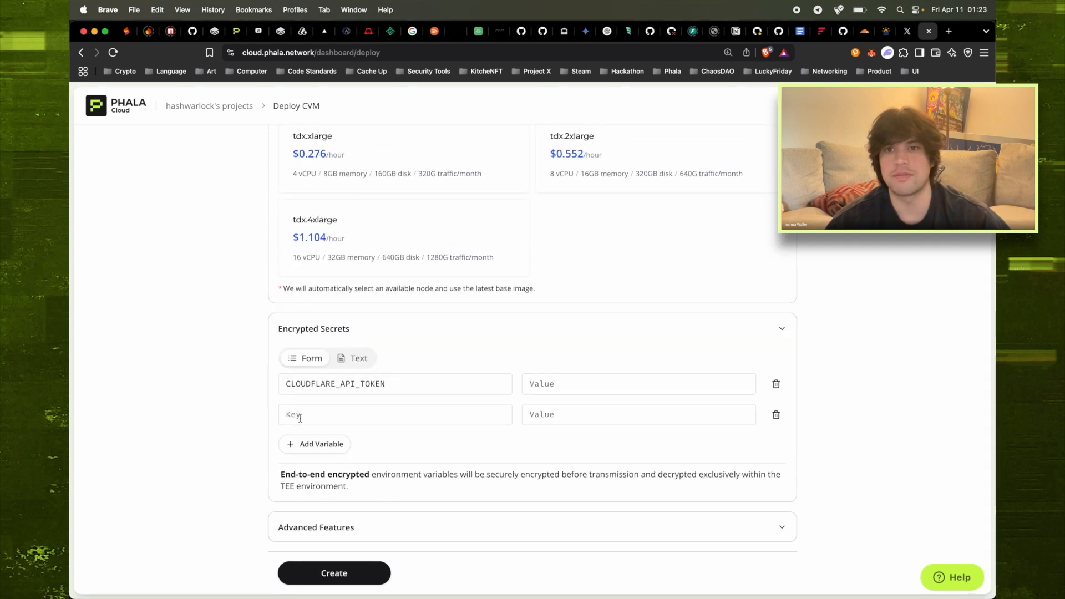
click(300, 418)
key(super+v)
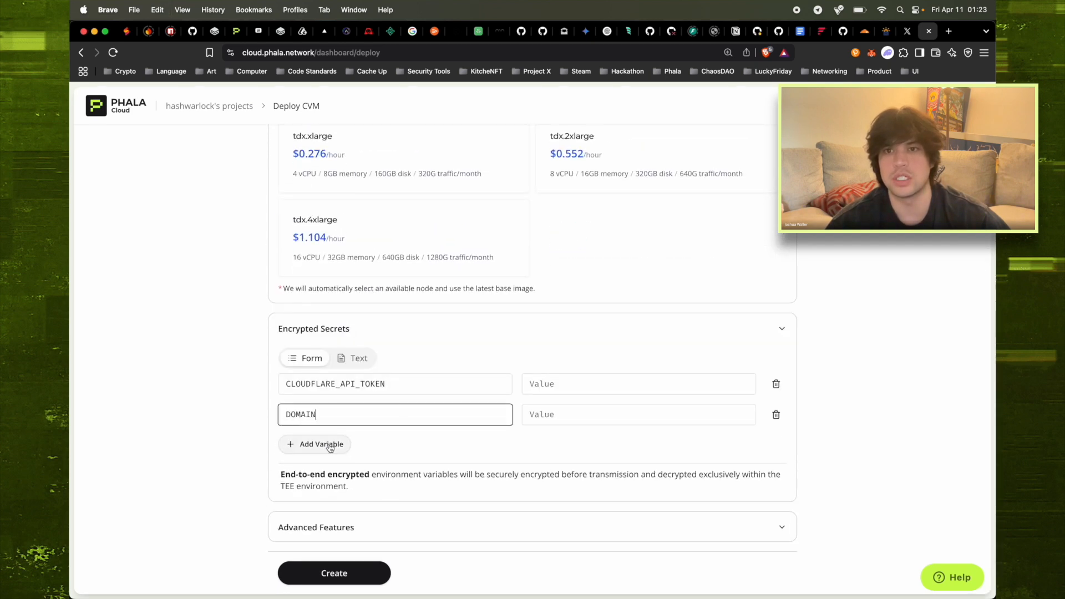
Add a third secret row with GATEWAY_DOMAIN copied from the compose editor as its key
click(329, 444)
scroll(319, 447, up, 10)
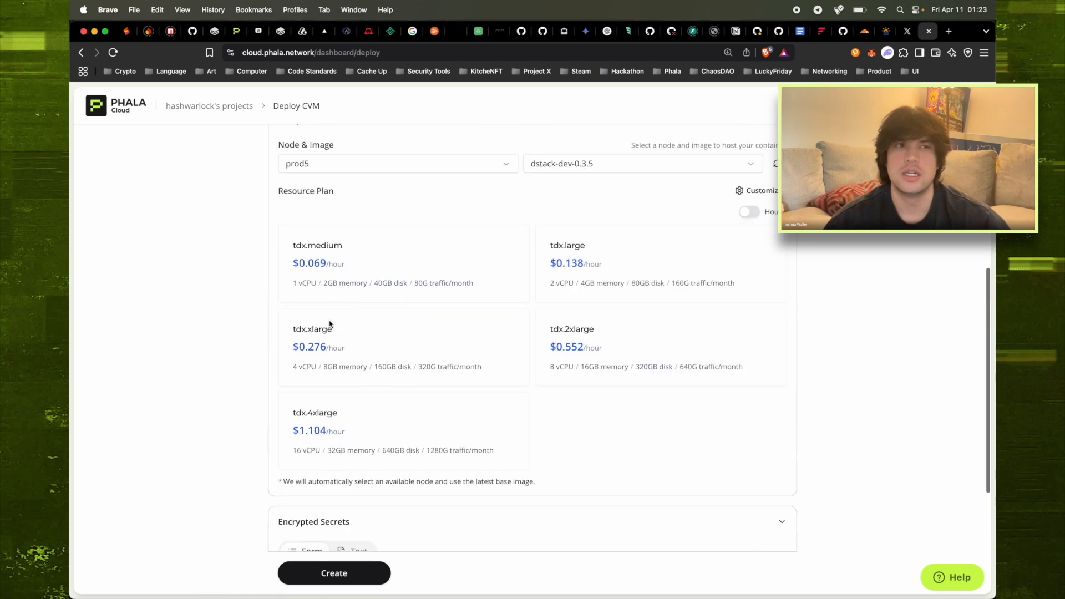
scroll(393, 333, up, 2)
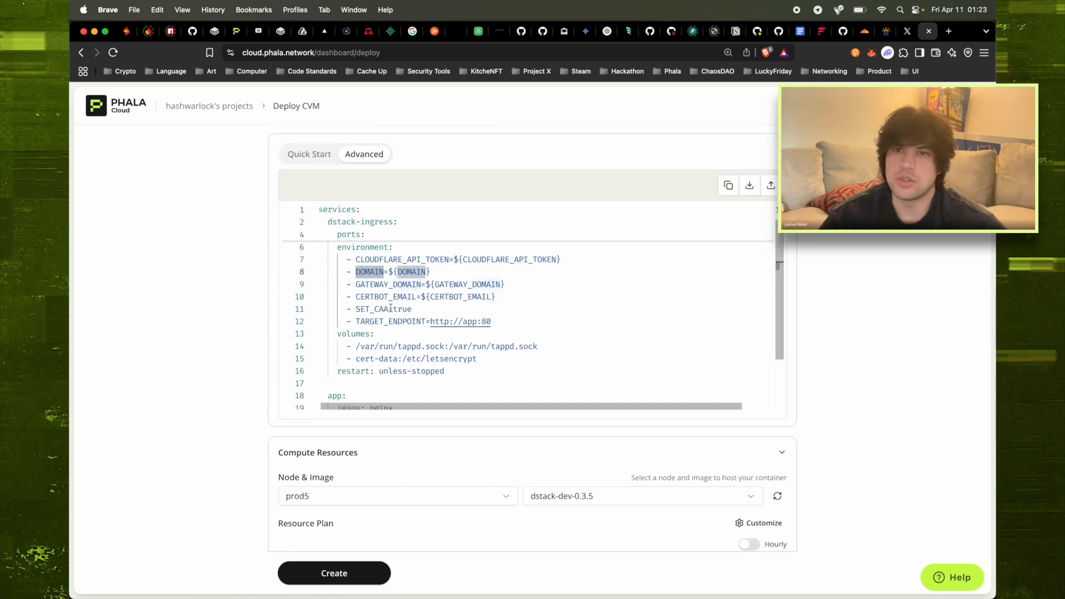
double_click(392, 285)
key(super+c)
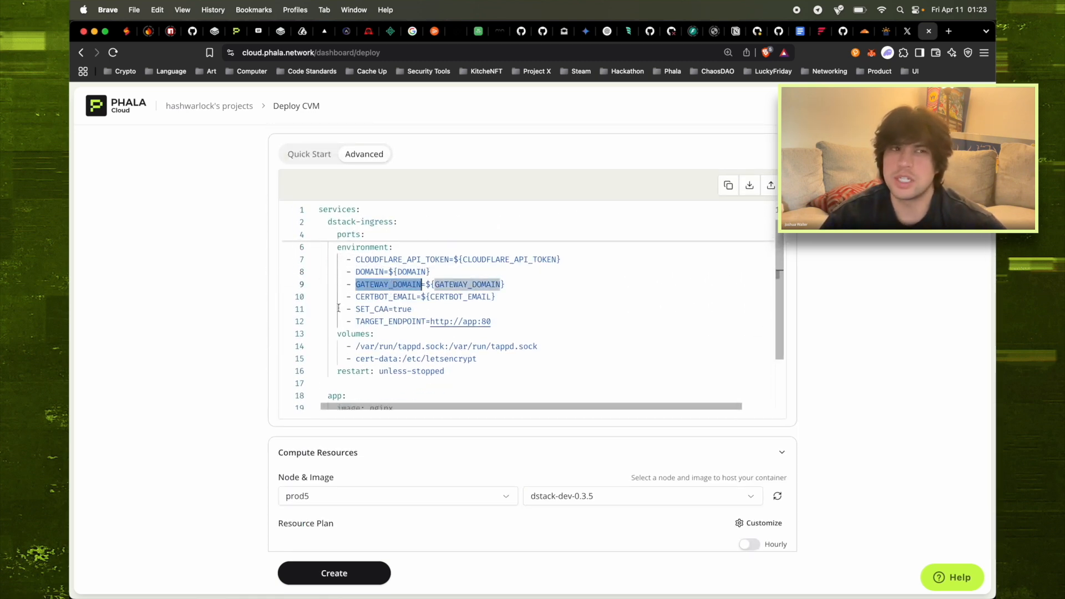
scroll(263, 351, down, 3)
scroll(262, 351, down, 6)
click(294, 499)
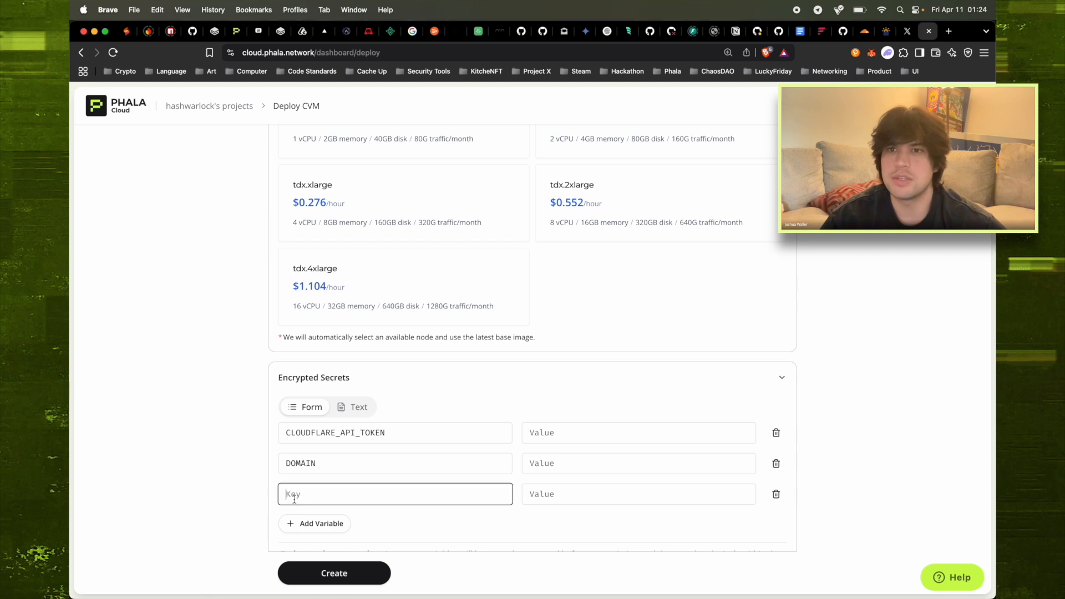
key(super+v)
Copy the CERTBOT_EMAIL variable name and add a fourth secret row
scroll(364, 404, down, 1)
scroll(363, 406, up, 10)
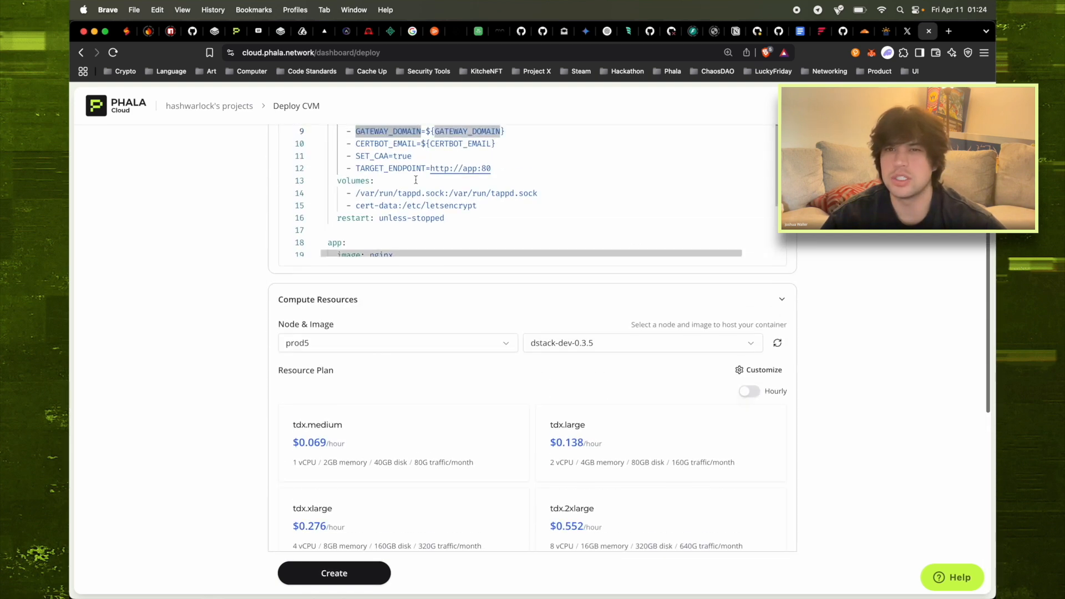
double_click(406, 144)
key(super+c)
scroll(402, 143, down, 3)
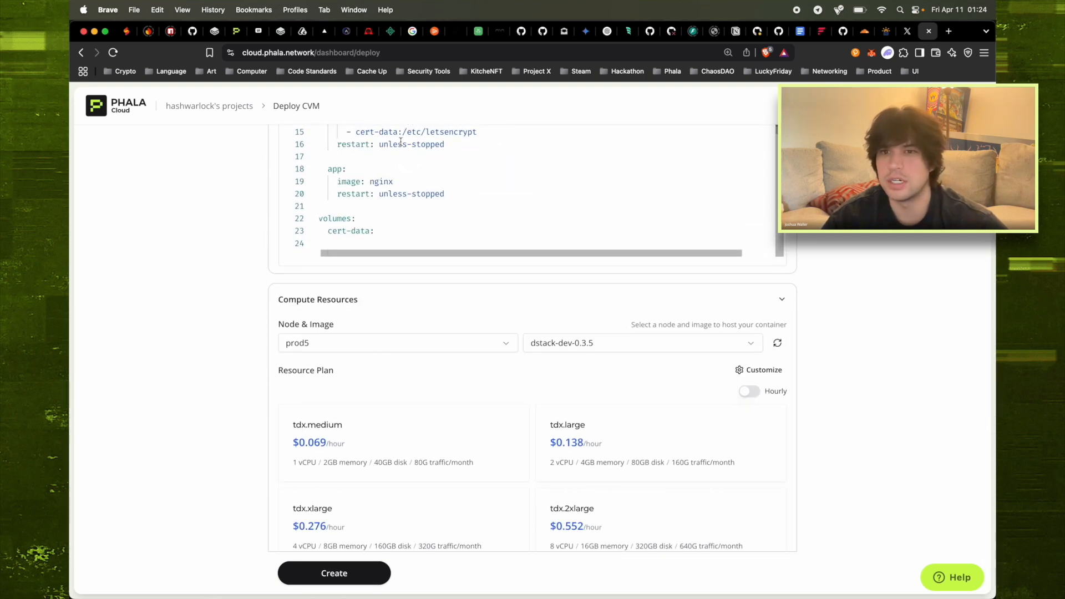
scroll(256, 296, down, 8)
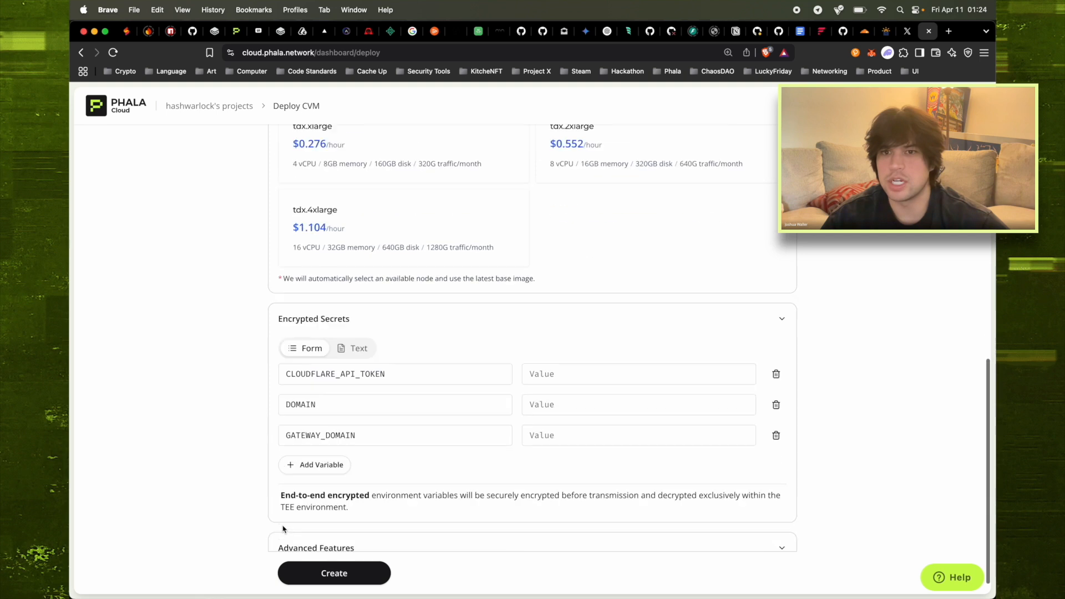
click(321, 444)
Add CERTBOT_EMAIL with the e-mail address value, and start the GATEWAY_DOMAIN value with '_'
key(super+v)
click(549, 446)
text(hashwarlock)
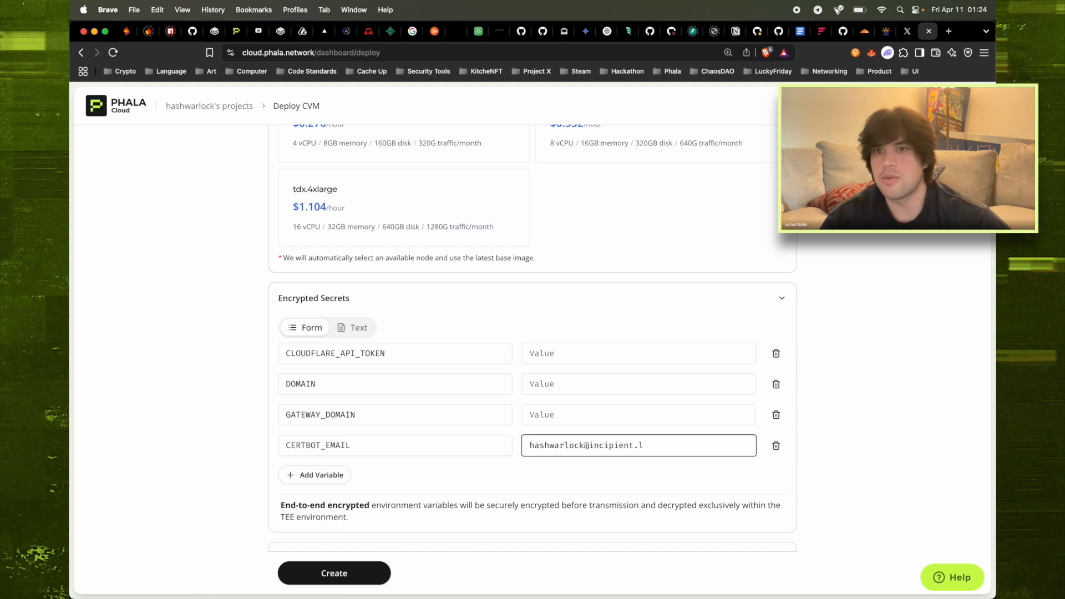
click(593, 415)
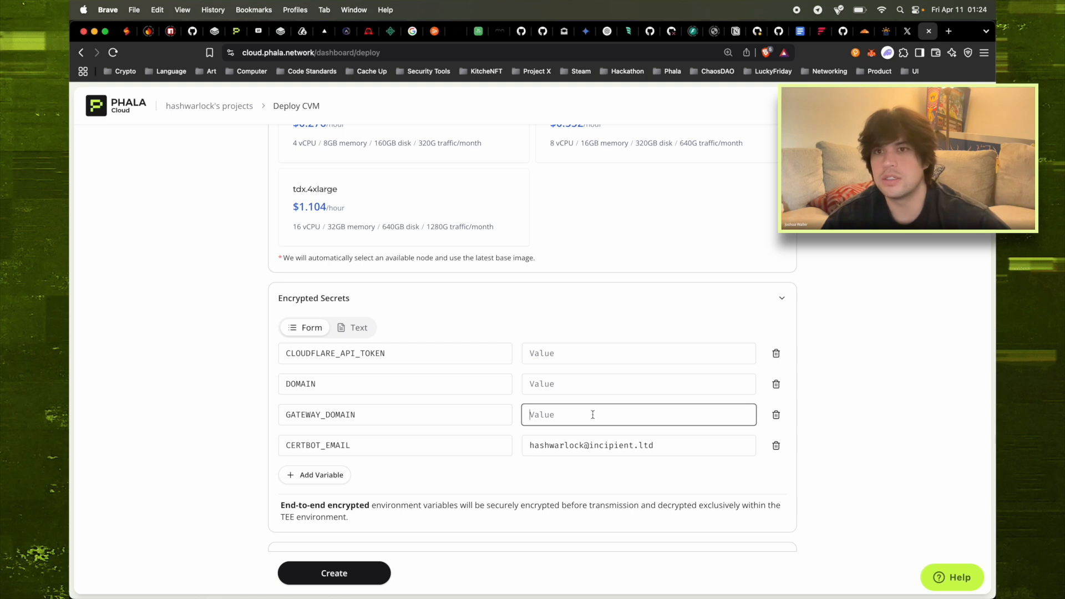
text(_.)
Reconfirm prod5 as the deployment node and return to the GATEWAY_DOMAIN value field
scroll(464, 139, up, 6)
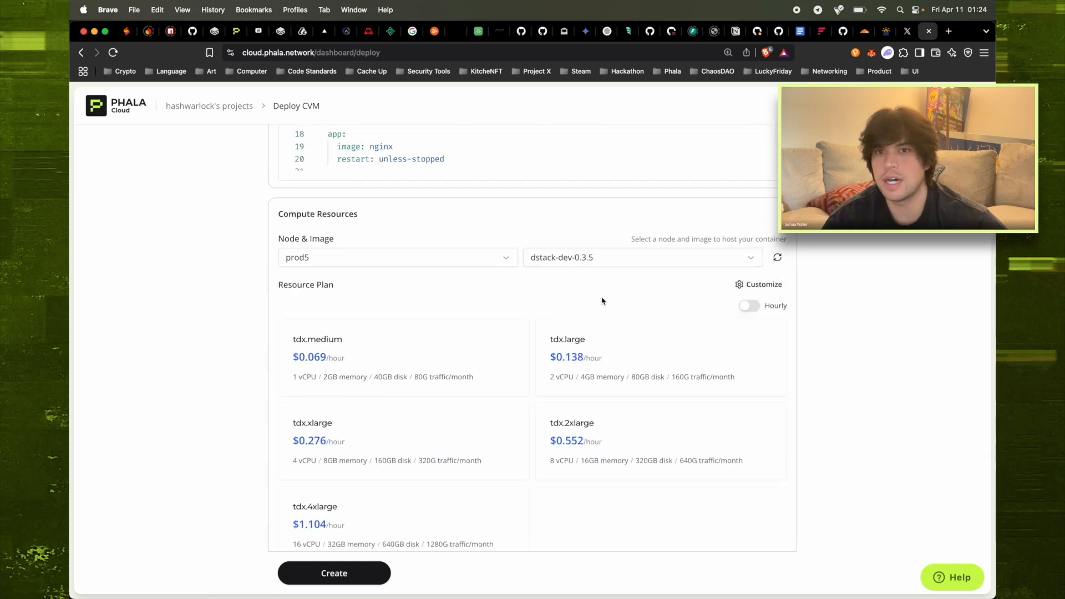
scroll(590, 264, up, 1)
click(425, 288)
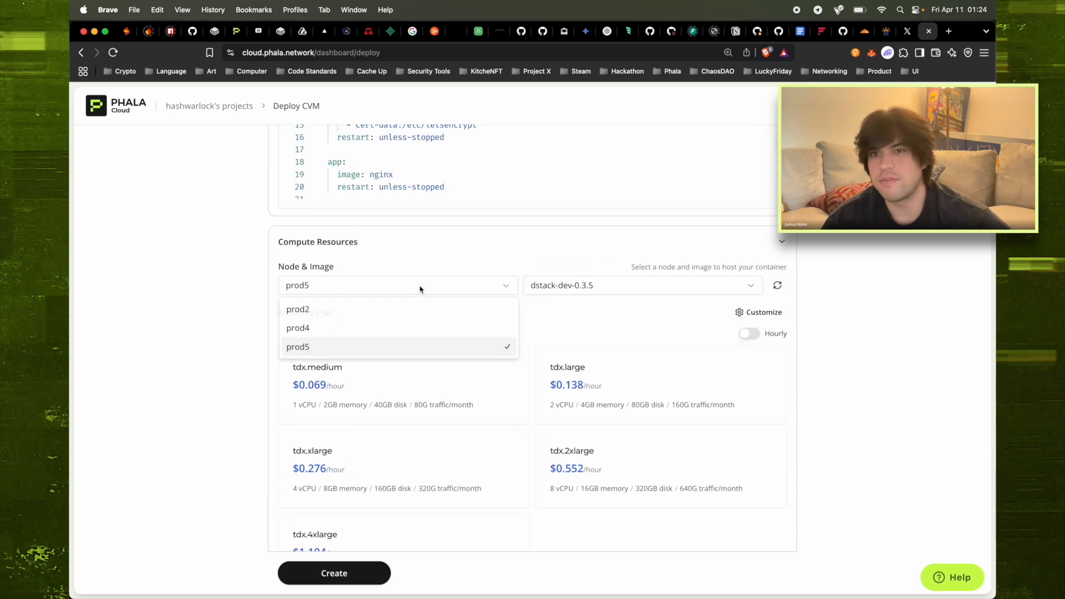
click(200, 280)
scroll(201, 280, down, 10)
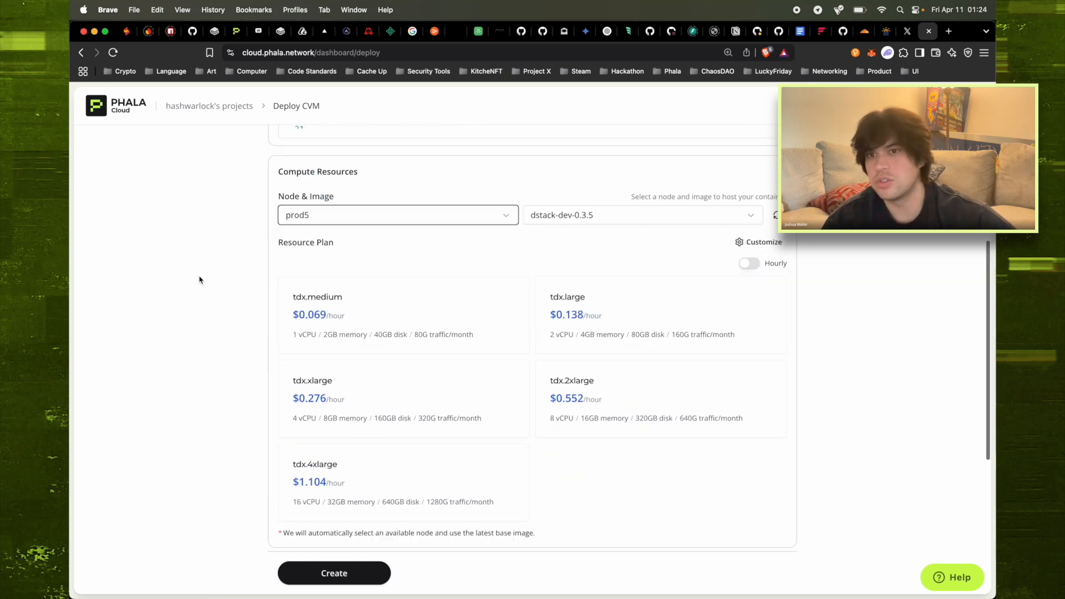
scroll(356, 388, down, 1)
scroll(355, 388, down, 1)
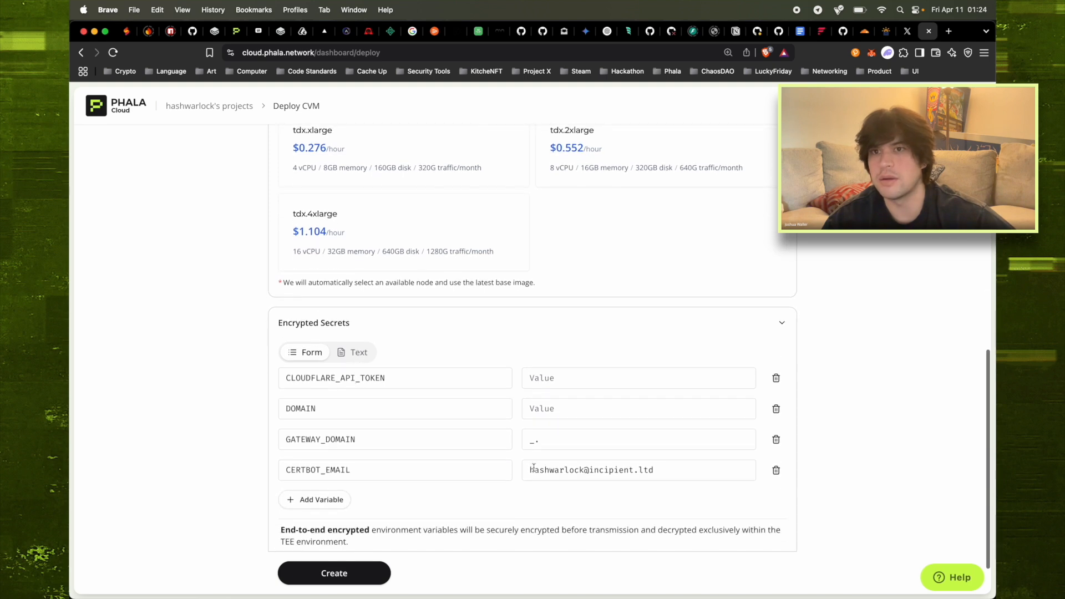
click(555, 438)
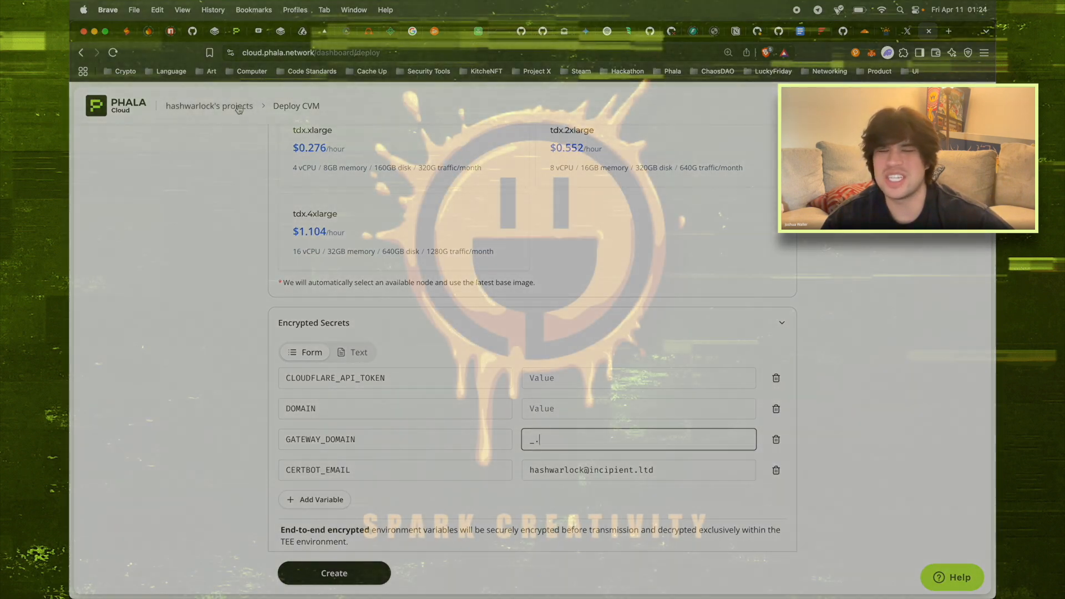
right_click(239, 106)
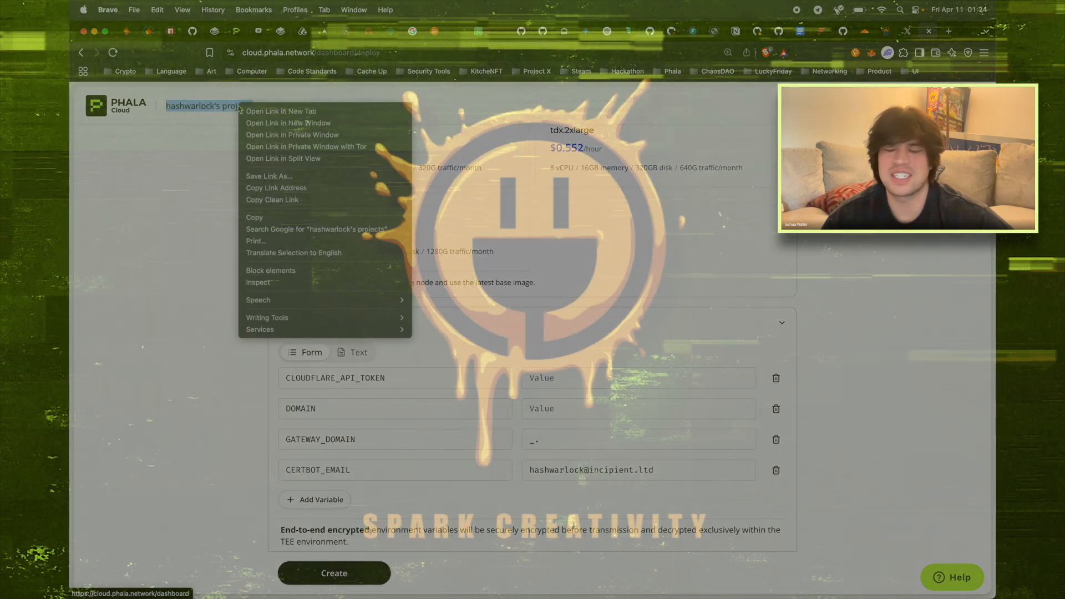
click(816, 60)
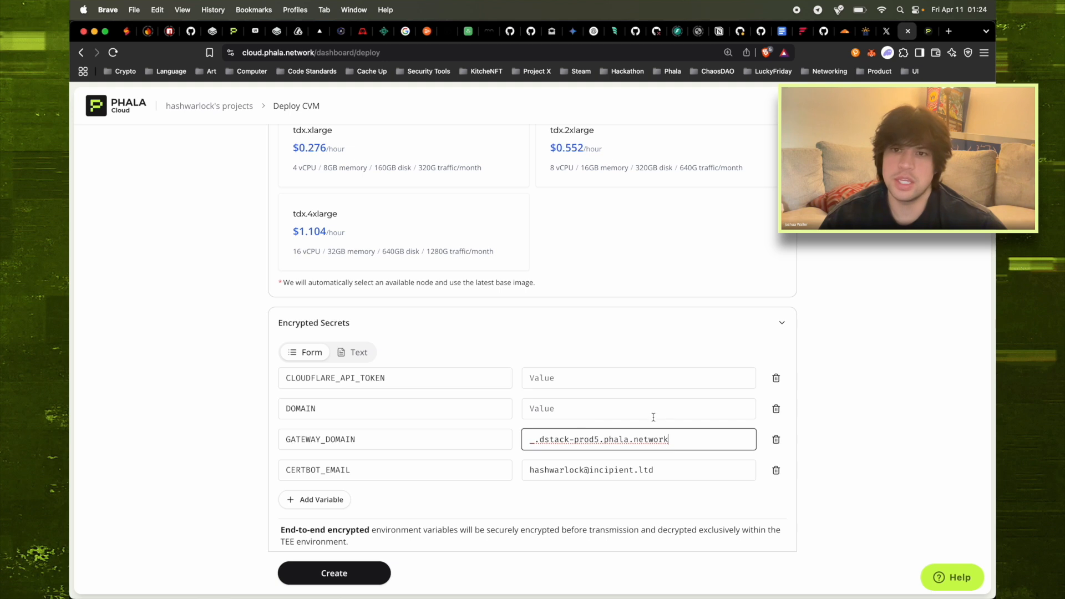
click(653, 417)
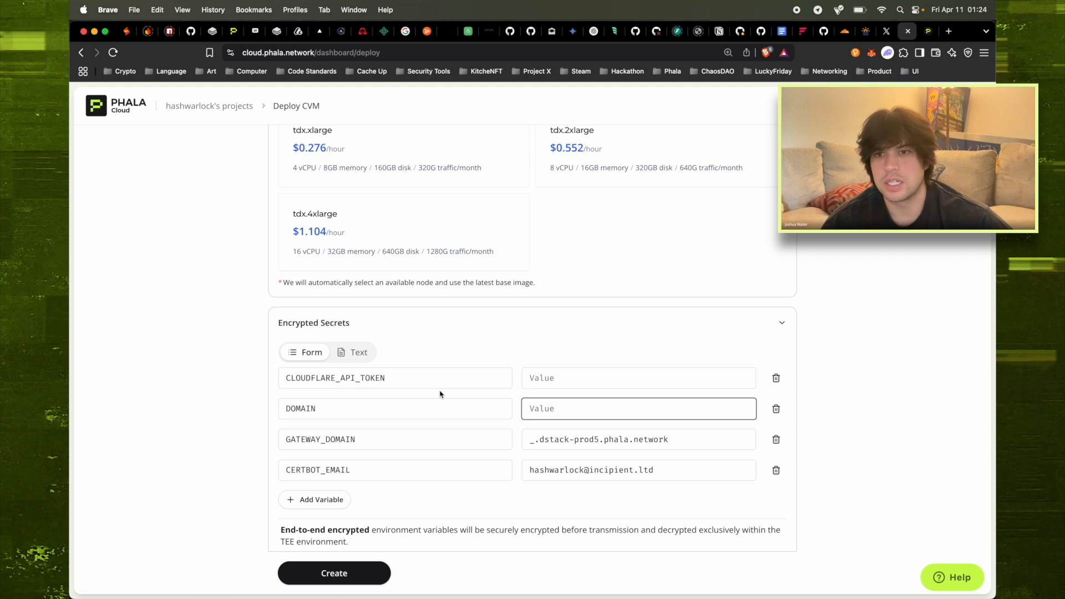
text(ho)
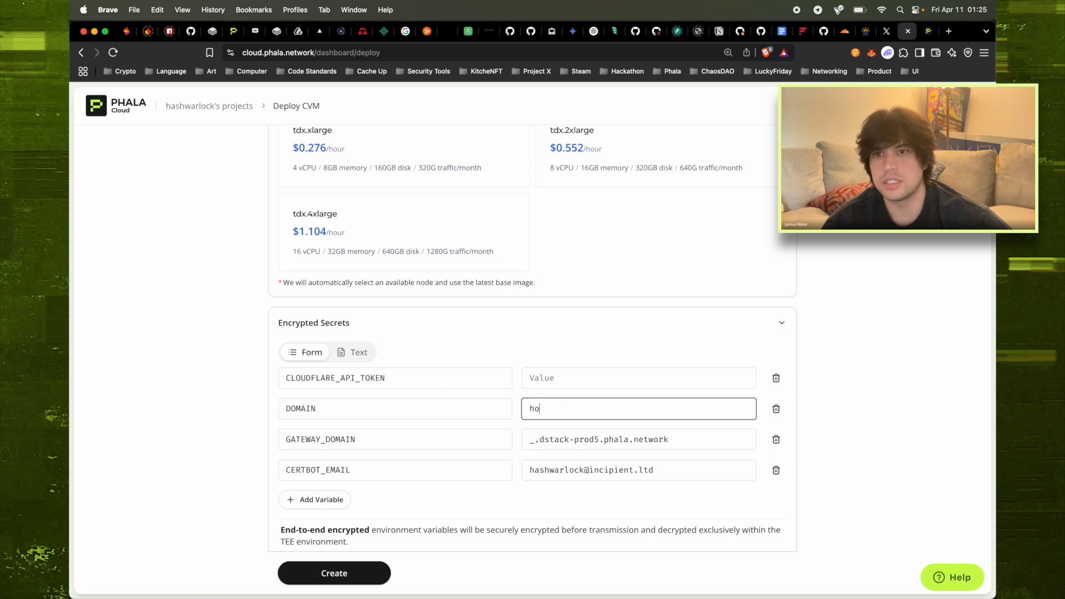
text(set)
key(BackSpace)
key(BackSpace)
key(BackSpace)
key(BackSpace)
key(BackSpace)
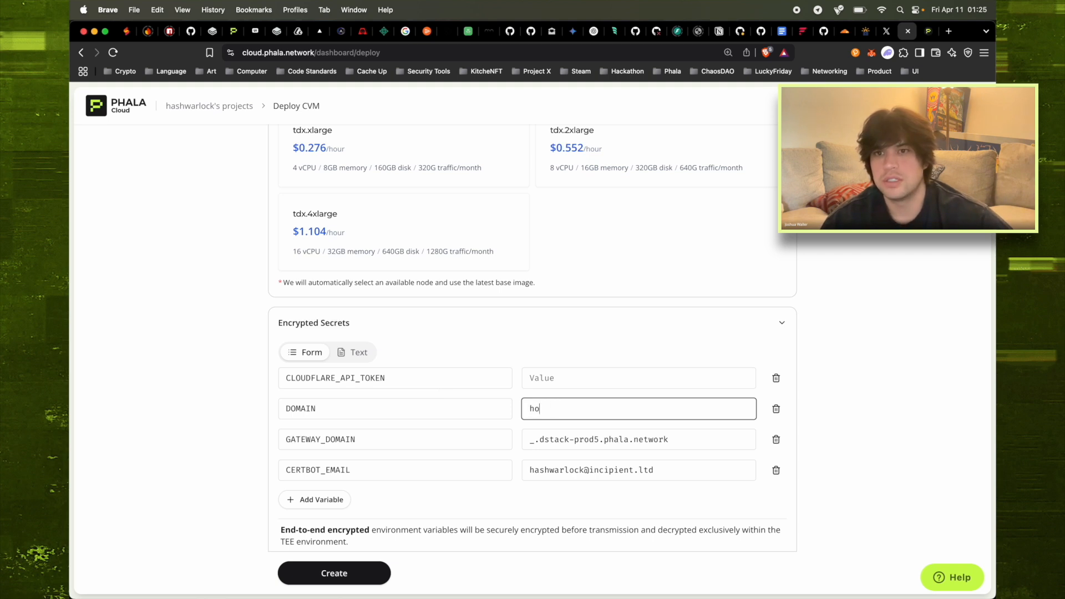
text(phala)
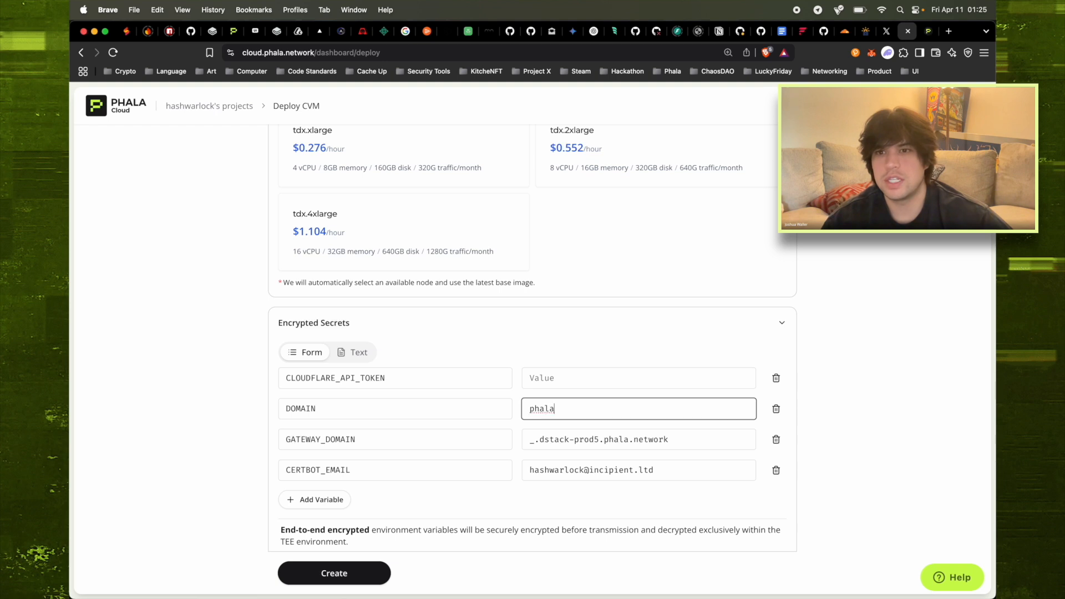
text(.i)
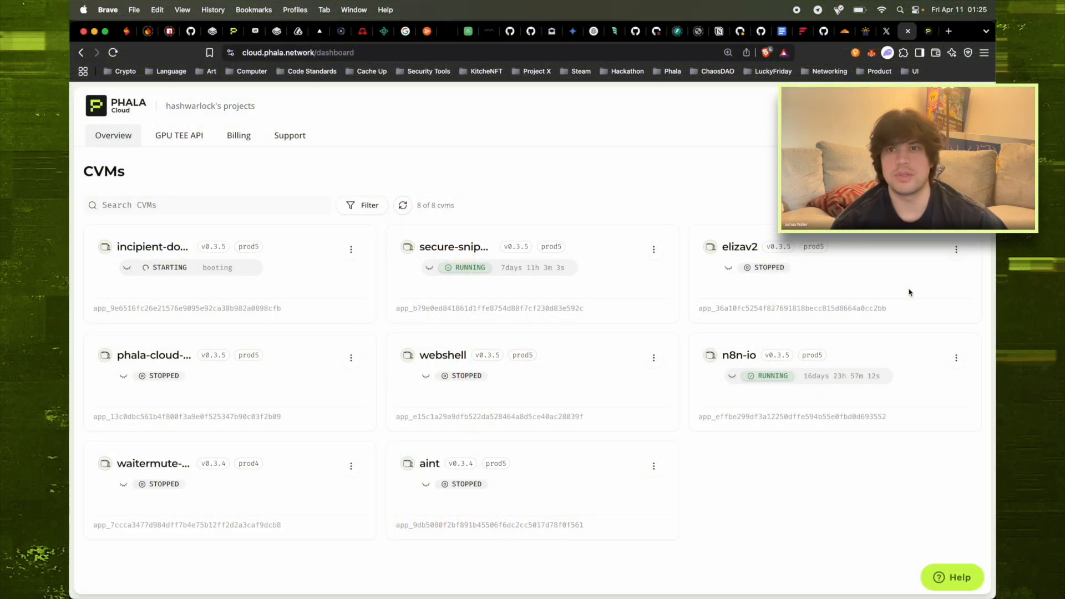
Check the Cloudflare account home, then open the booting incipient-domain CVM's details
click(845, 34)
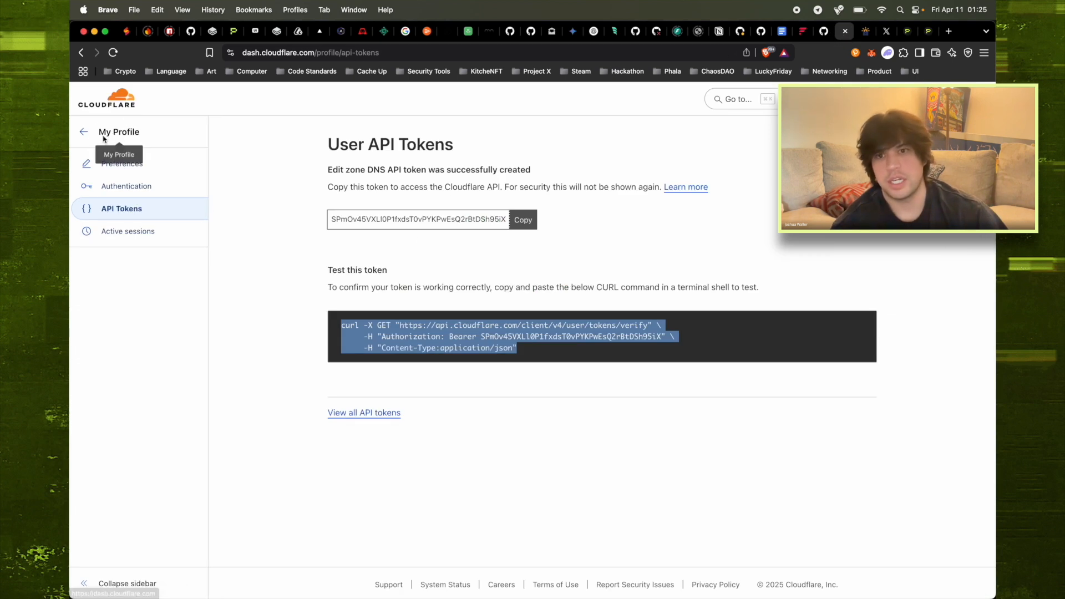
click(84, 134)
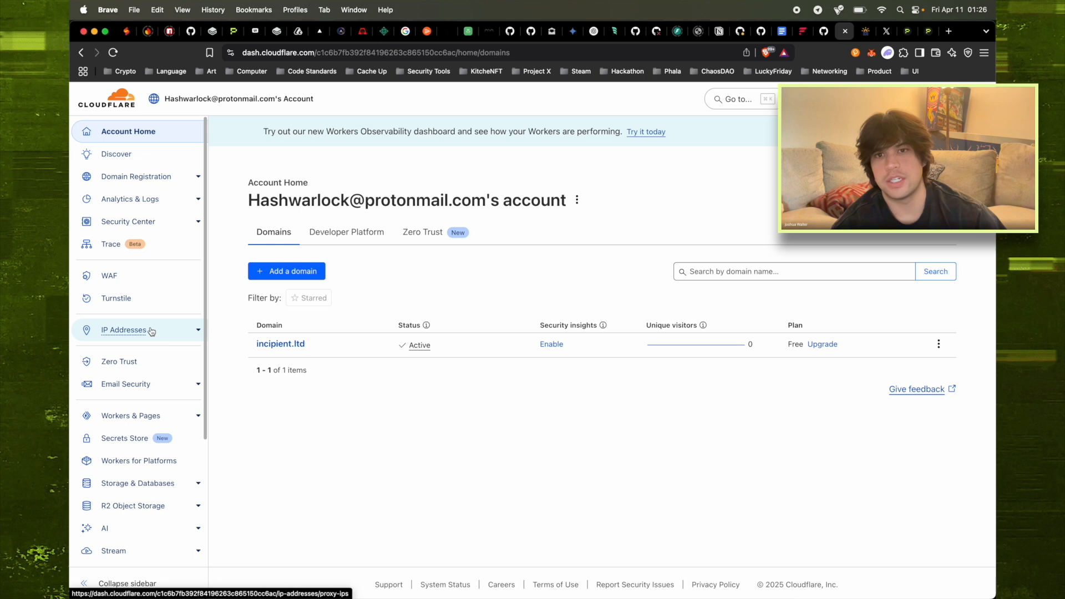
scroll(152, 389, down, 4)
key(ctrl+Tab)
key(ctrl+Tab)
key(ctrl+Tab)
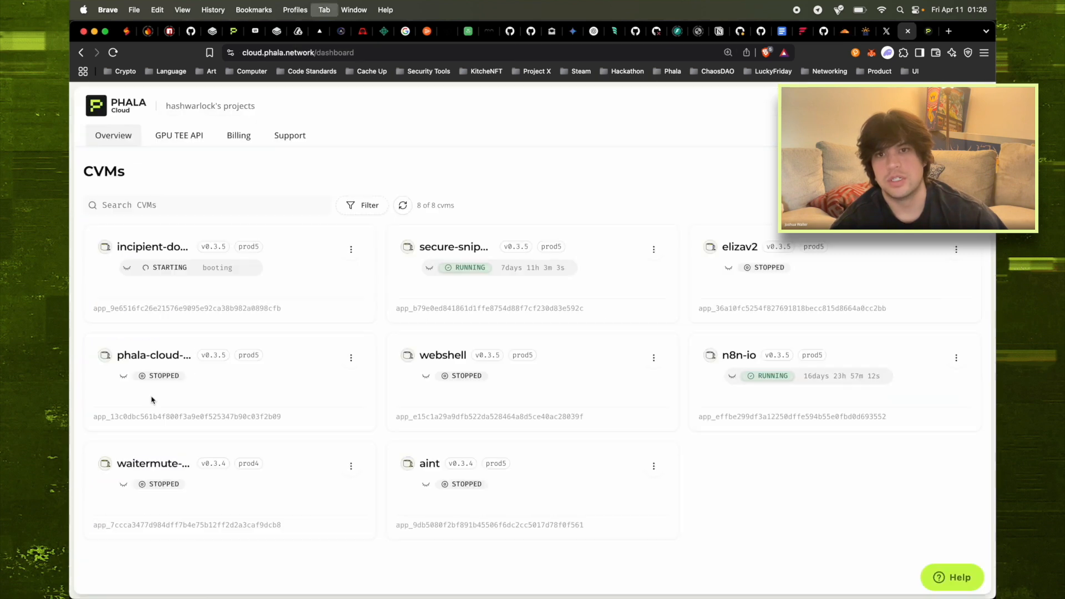
click(164, 249)
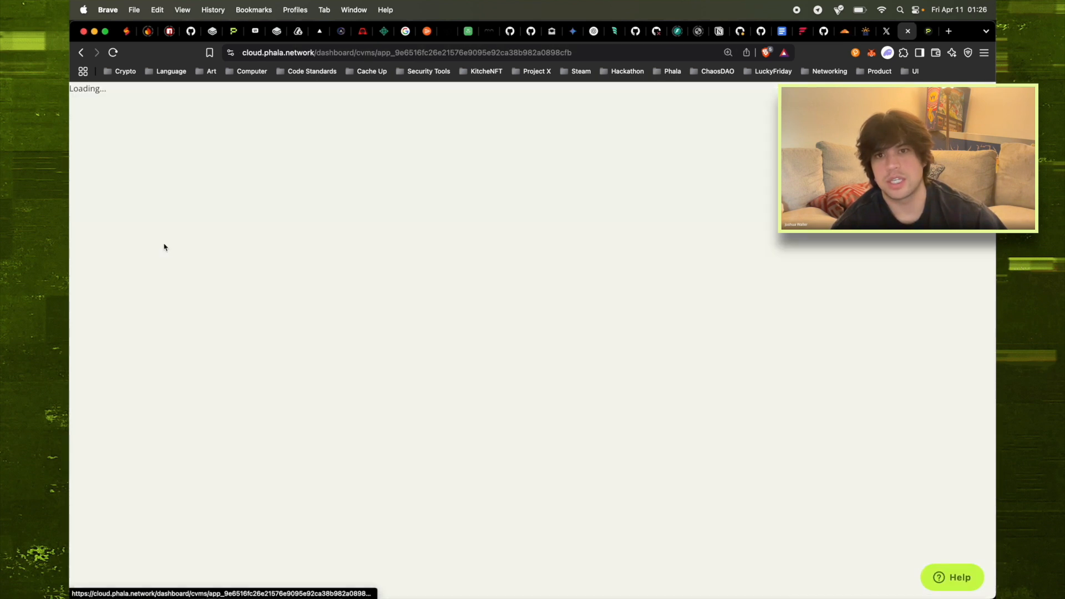
Open the incipient-domain CVM's Logs tab and scroll through the serial boot log
click(154, 258)
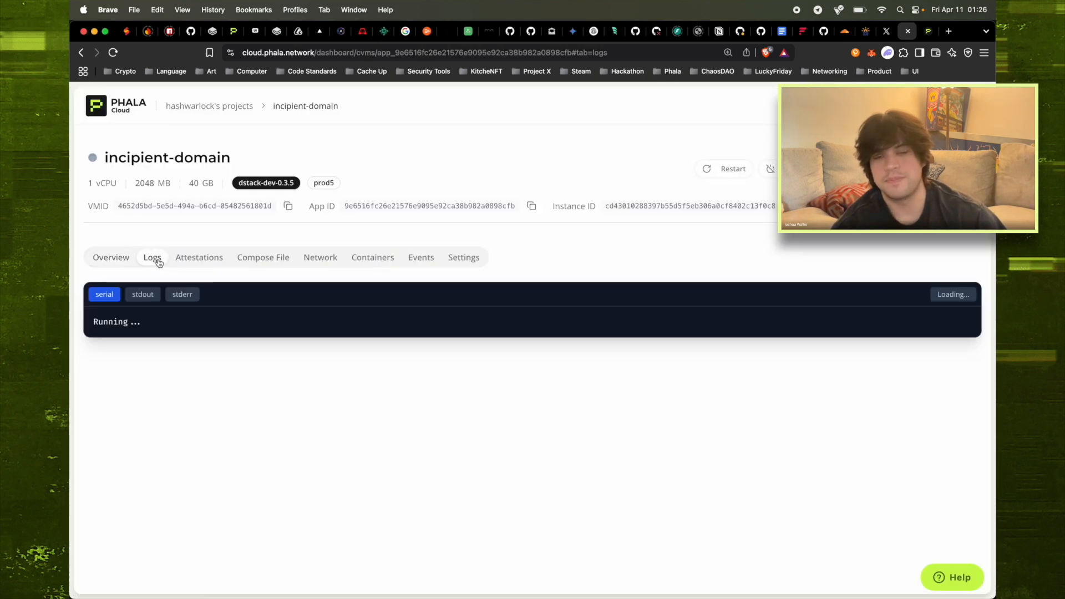
scroll(636, 254, down, 2)
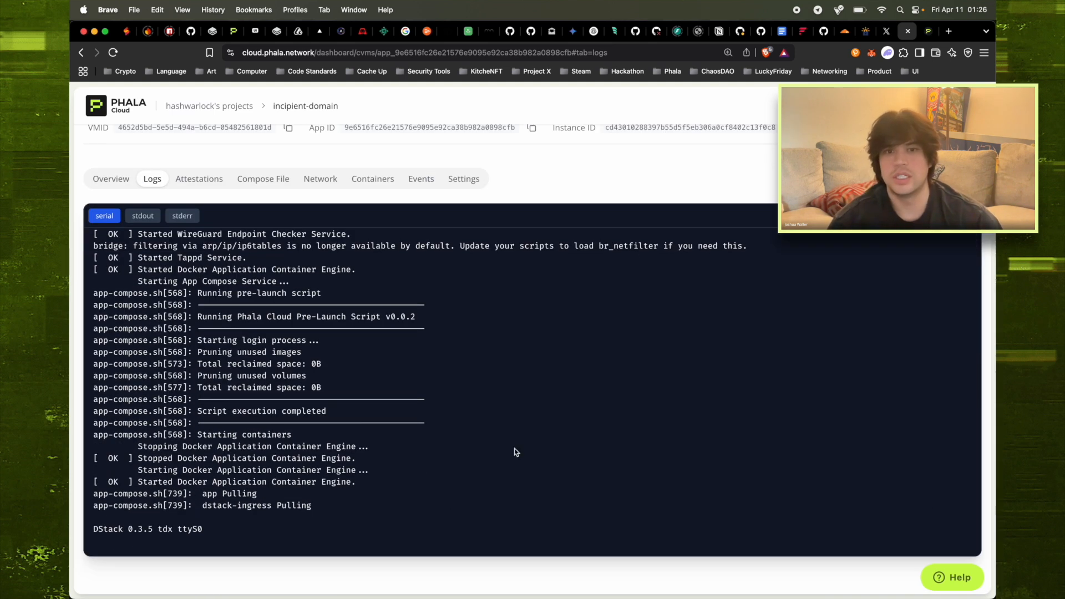
scroll(516, 452, up, 20)
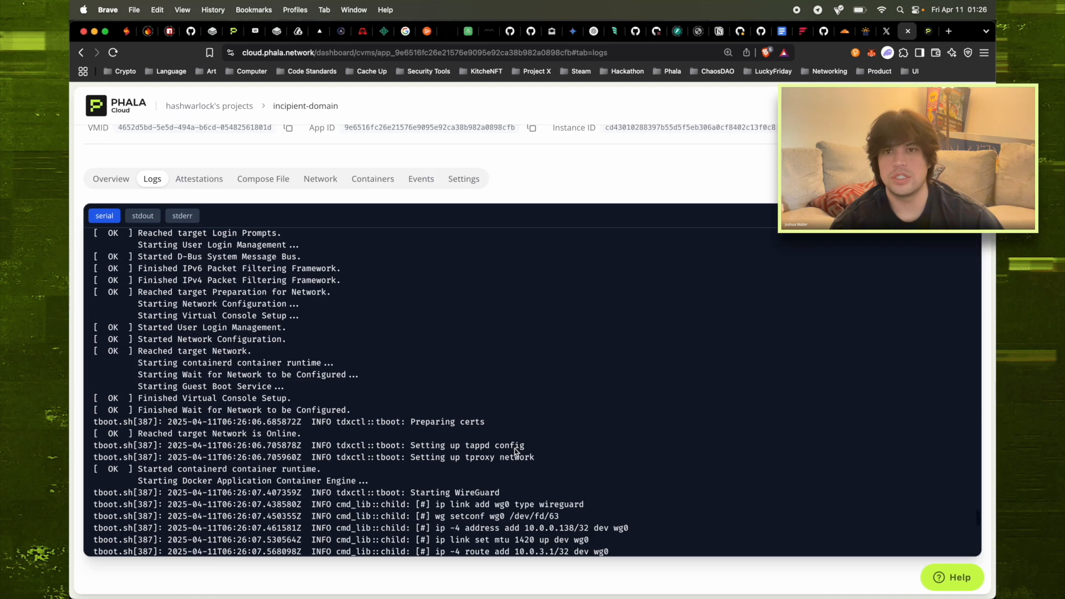
scroll(516, 452, up, 15)
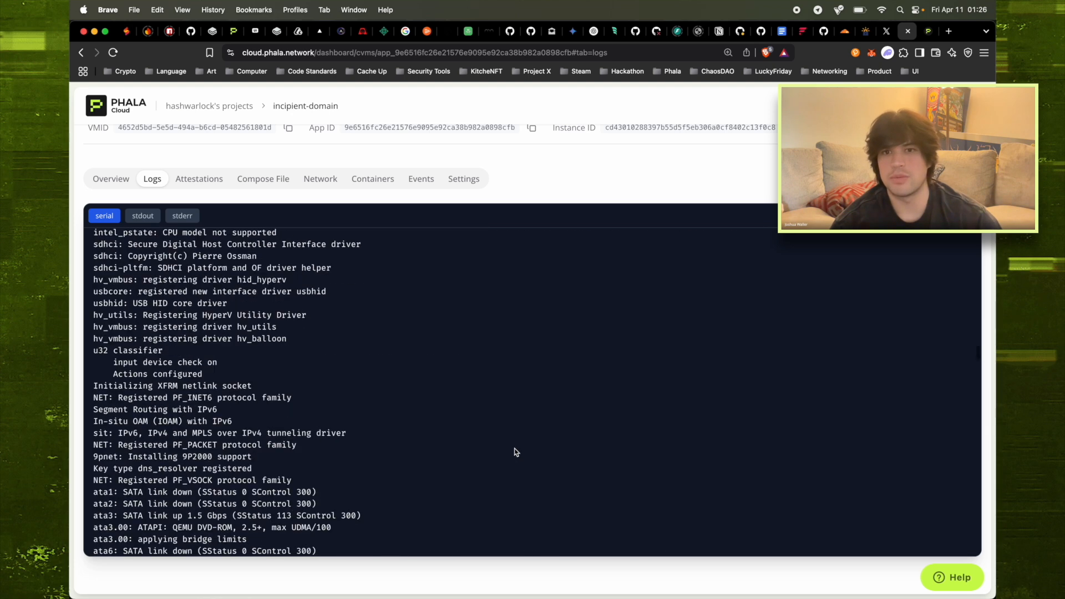
scroll(520, 460, down, 10)
scroll(521, 461, down, 15)
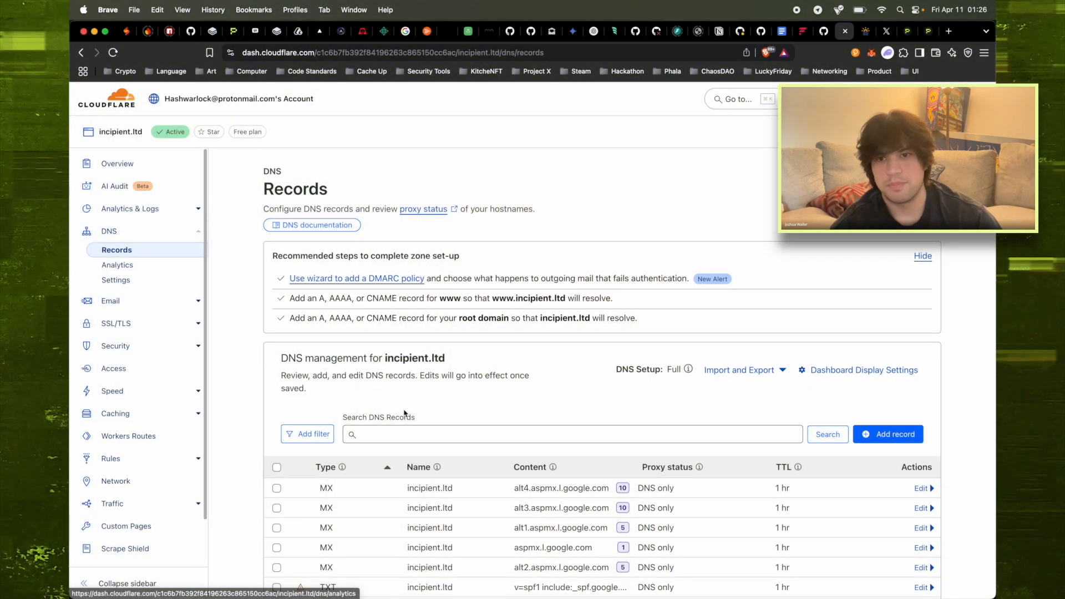
Alternate between CVM logs and incipient.ltd DNS records, reloading until the phala CNAME appears
scroll(404, 413, down, 3)
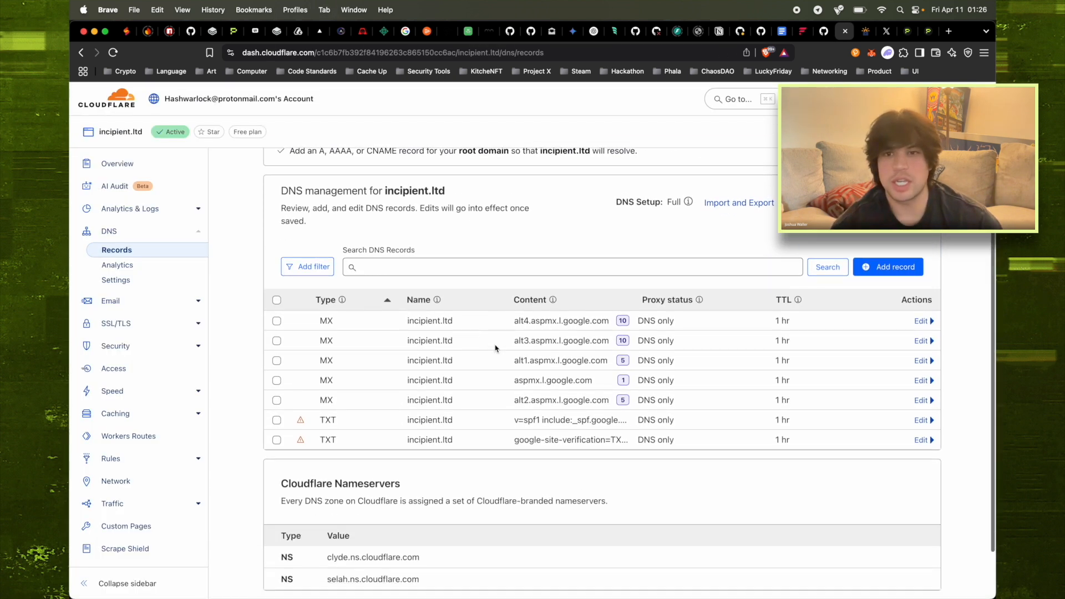
key(ctrl+Tab)
key(ctrl+Tab)
key(ctrl+Tab)
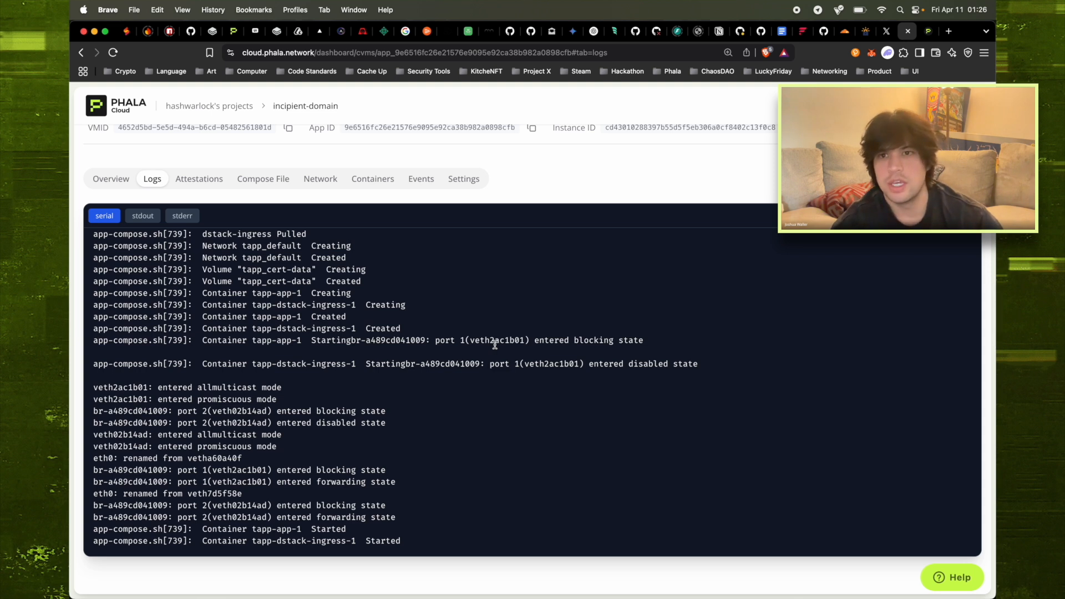
key(ctrl+shift+Tab)
key(ctrl+shift+Tab)
key(ctrl+shift+Tab)
scroll(496, 348, down, 2)
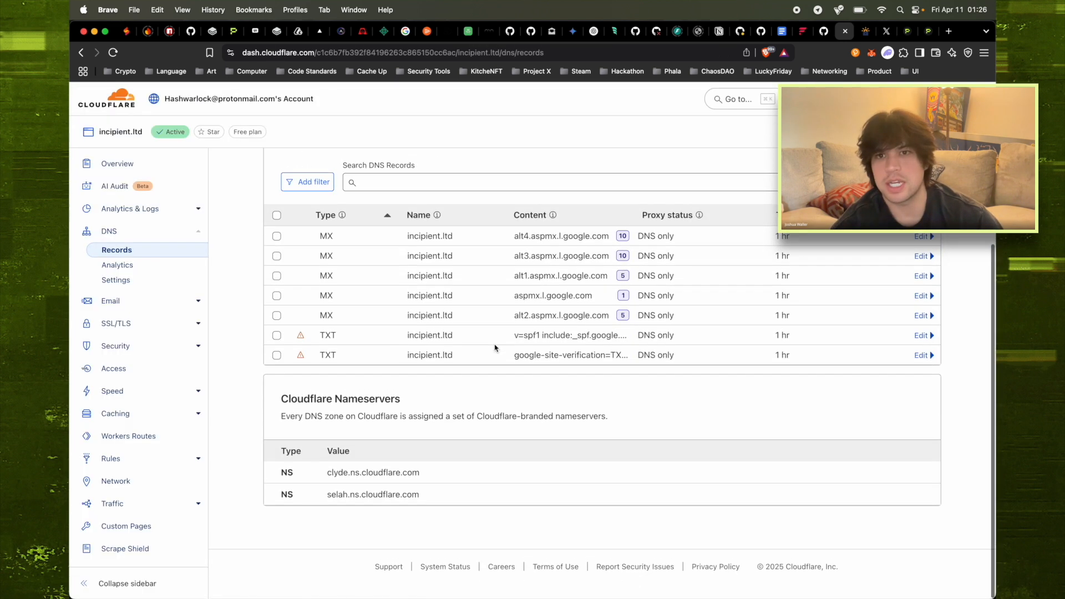
scroll(302, 286, up, 5)
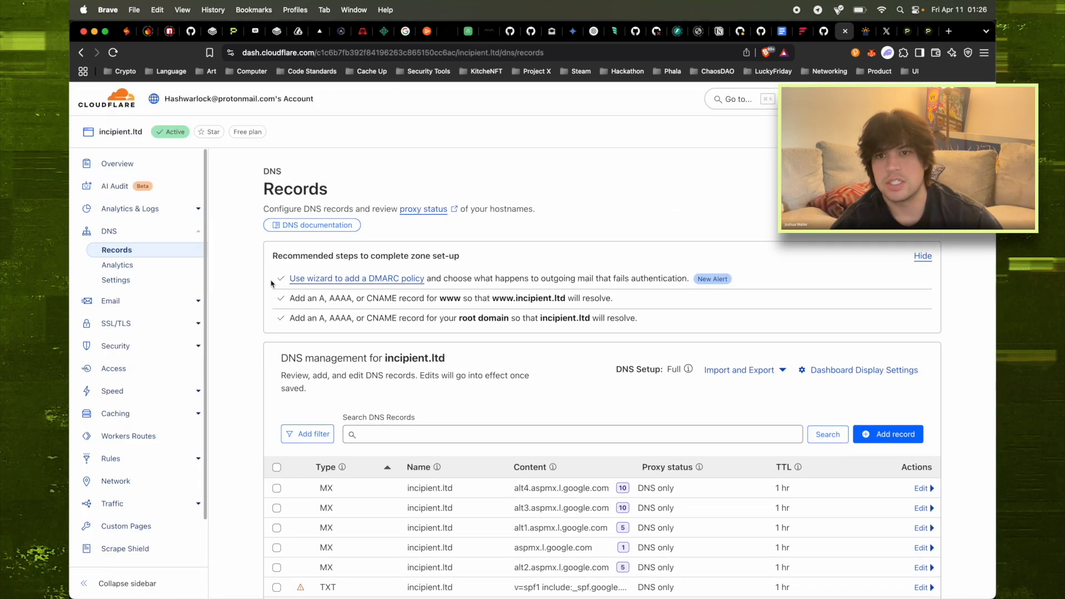
key(ctrl+Tab)
key(ctrl+Tab)
key(ctrl+Tab)
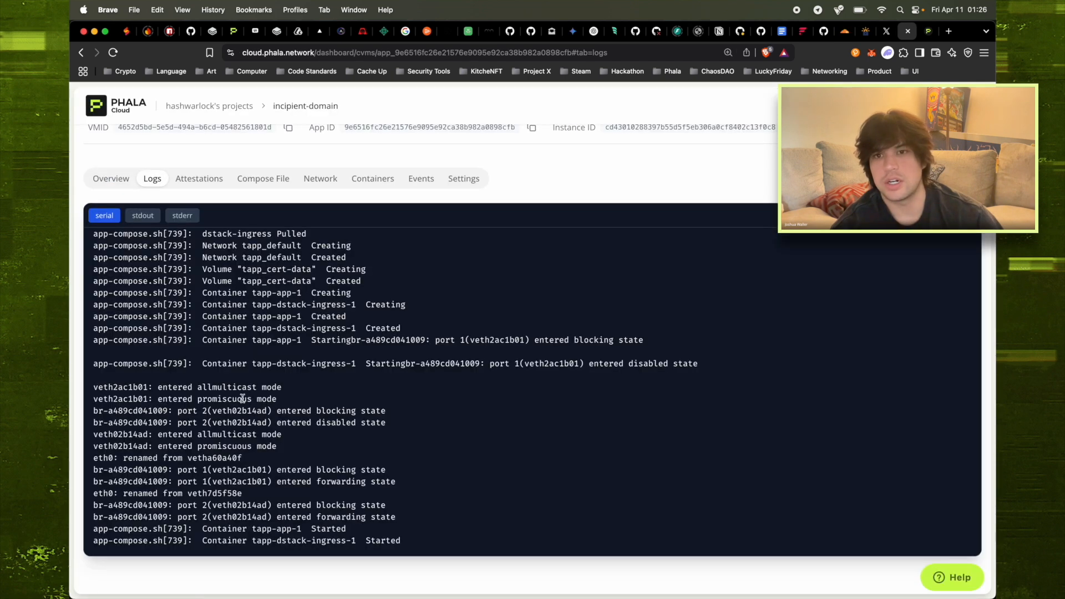
key(ctrl+shift+Tab)
key(ctrl+shift+Tab)
key(ctrl+shift+Tab)
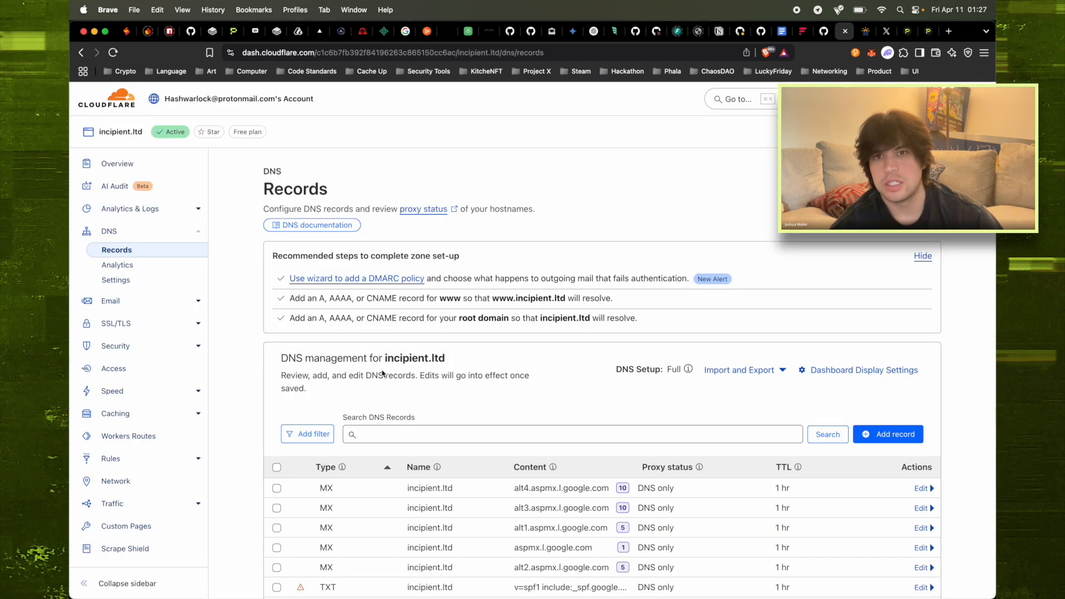
scroll(382, 374, down, 5)
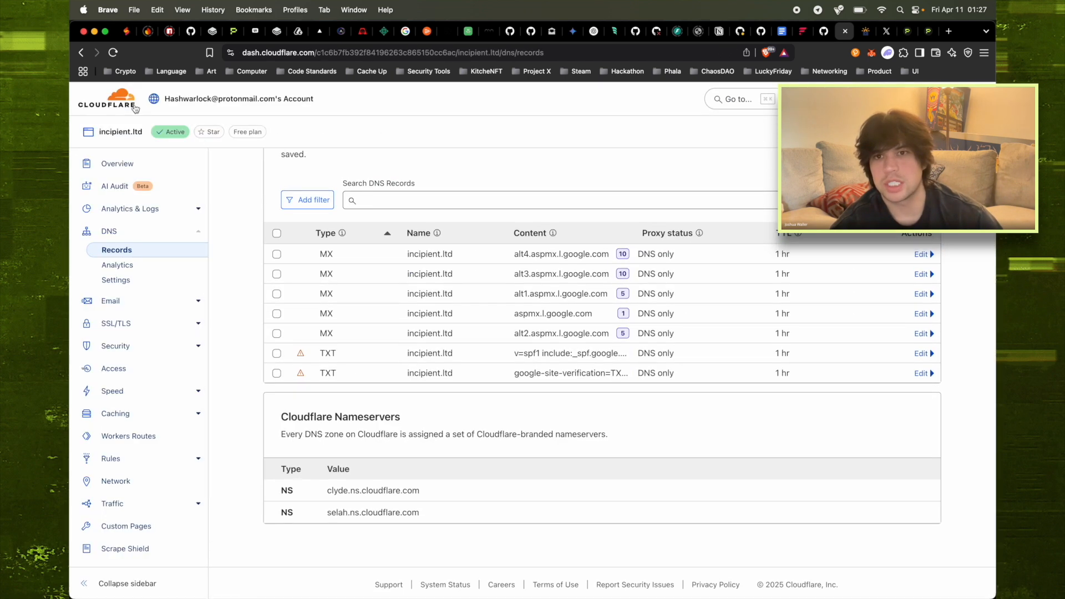
click(113, 52)
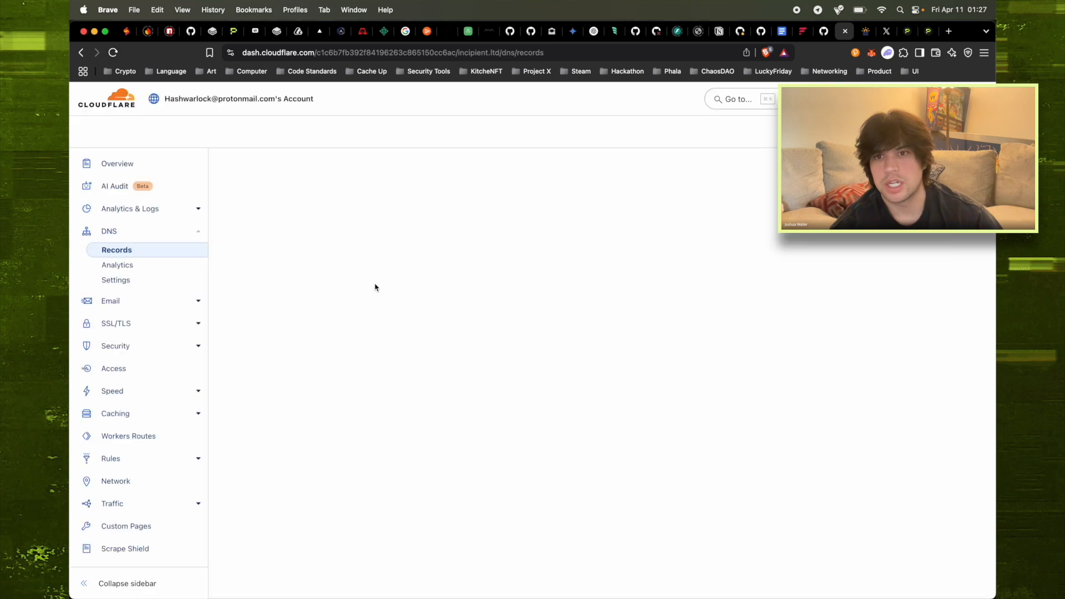
scroll(553, 383, down, 3)
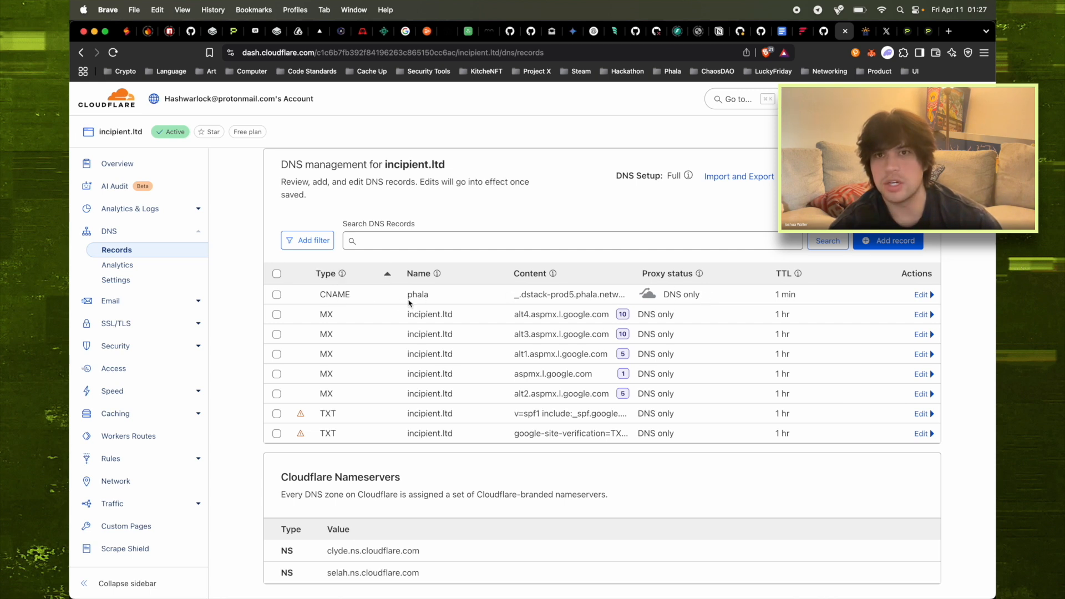
key(ctrl+Tab)
key(ctrl+Tab)
key(ctrl+Tab)
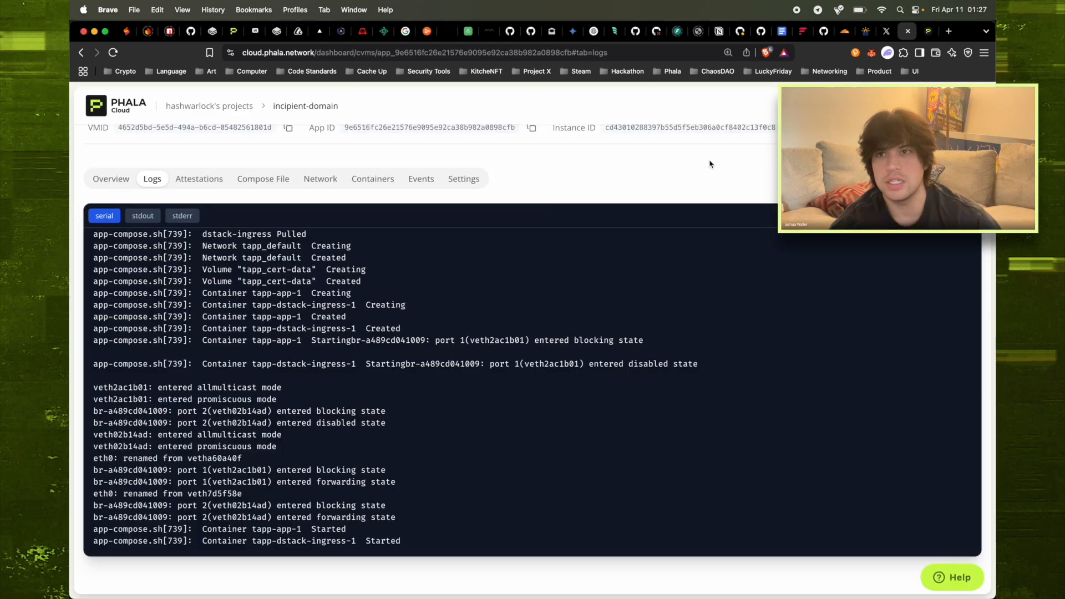
Load phala.incipient.ltd in Brave and add a trailing slash to the address
scroll(609, 166, up, 2)
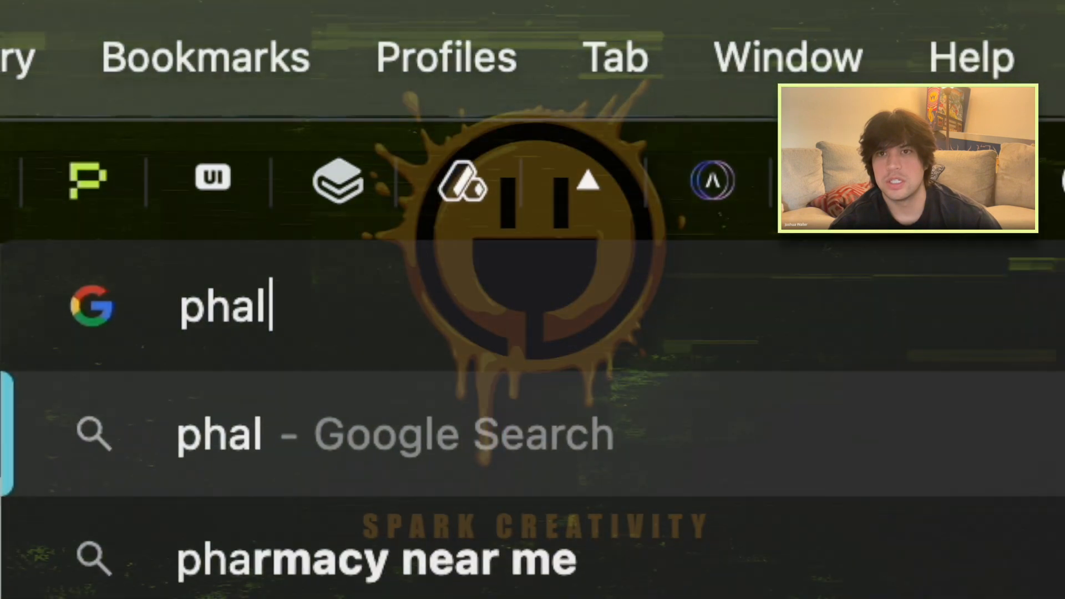
text(a.)
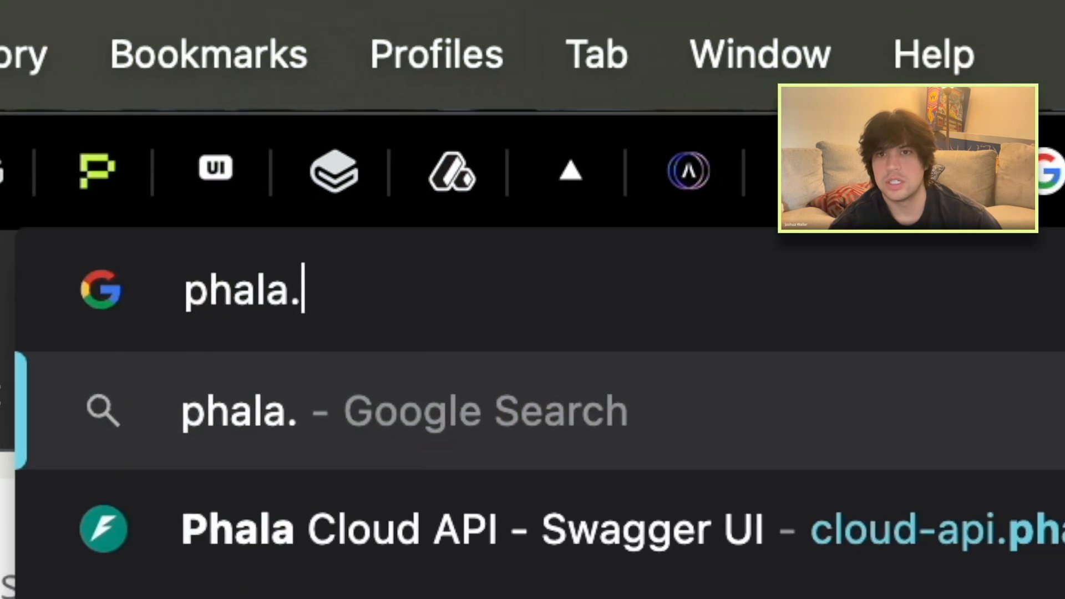
text(incipient.l)
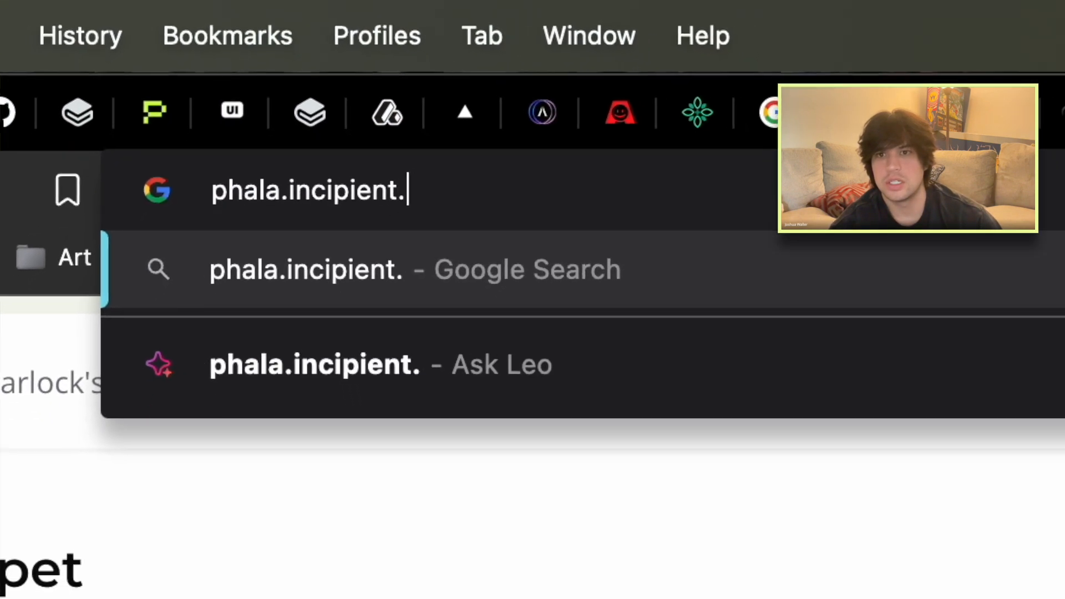
text(td)
key(Return)
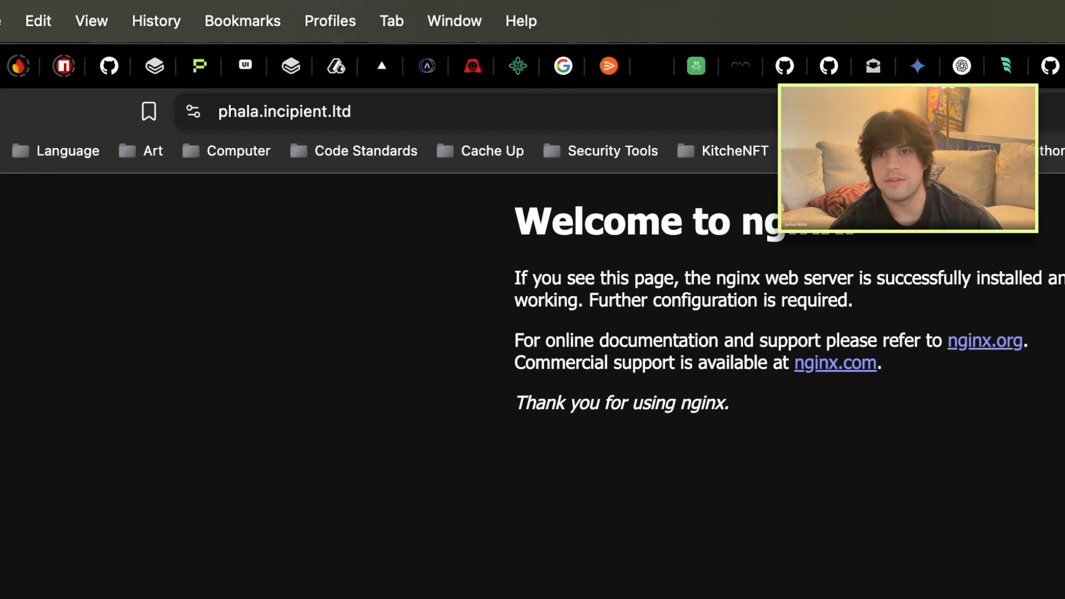
click(789, 110)
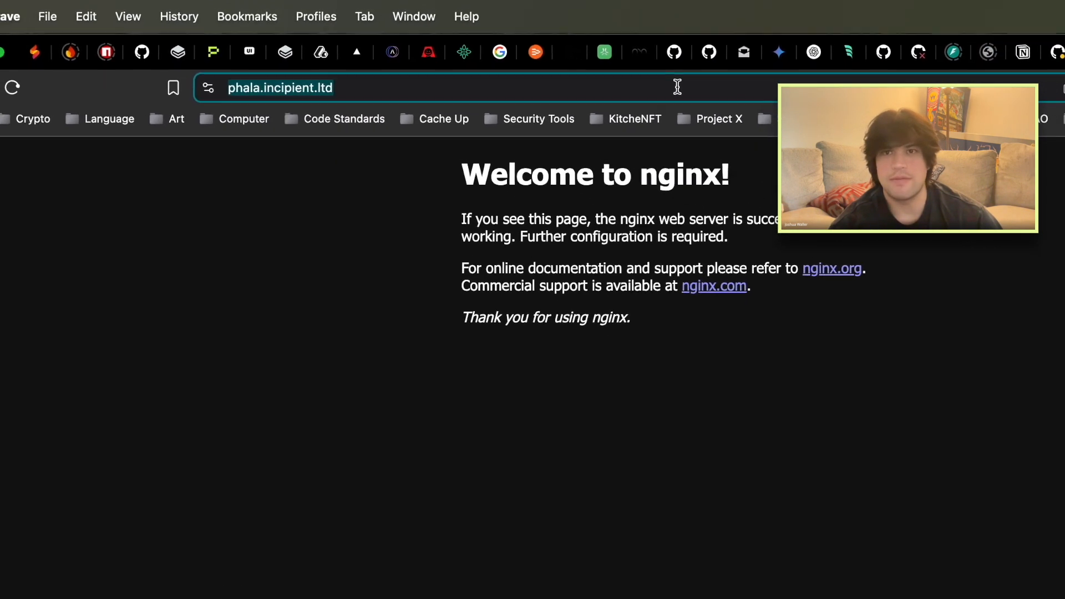
click(789, 110)
text(/)
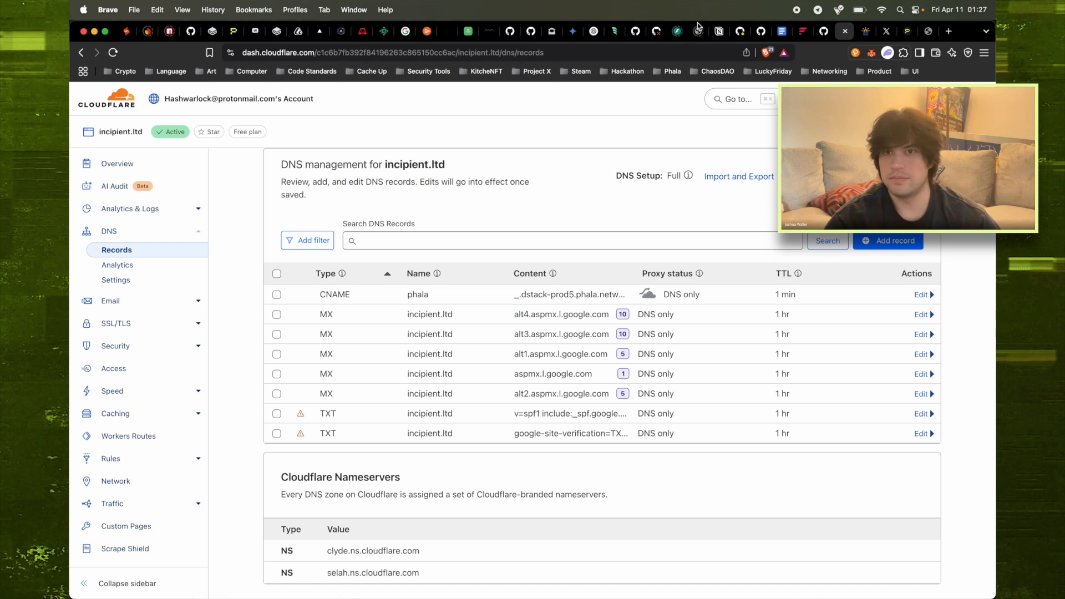
Open the dstack-ingress README and select 'evidences' in the Evidence Collection path
click(826, 32)
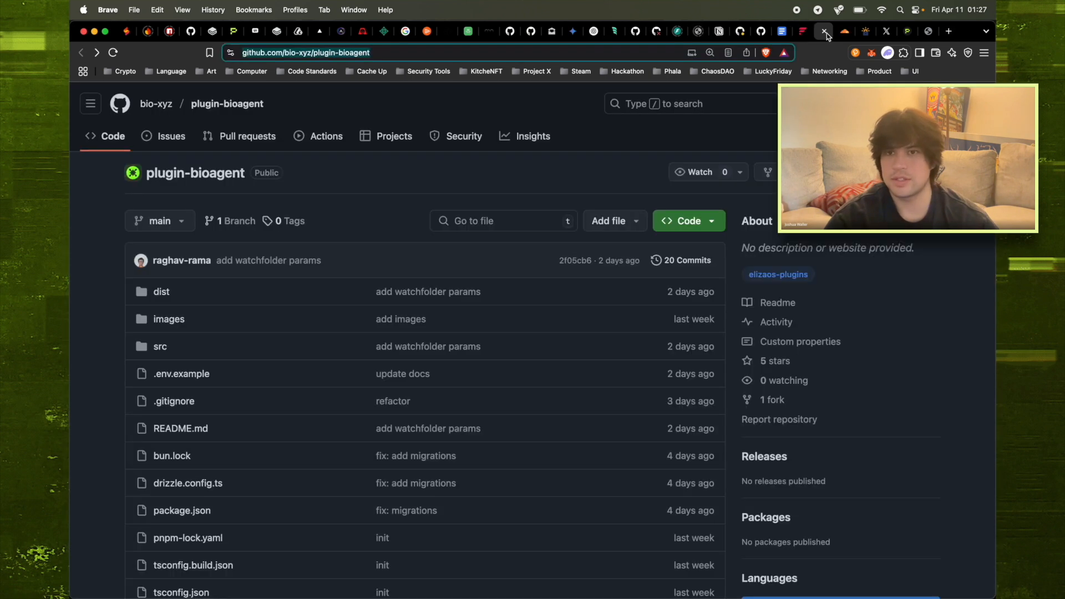
click(192, 32)
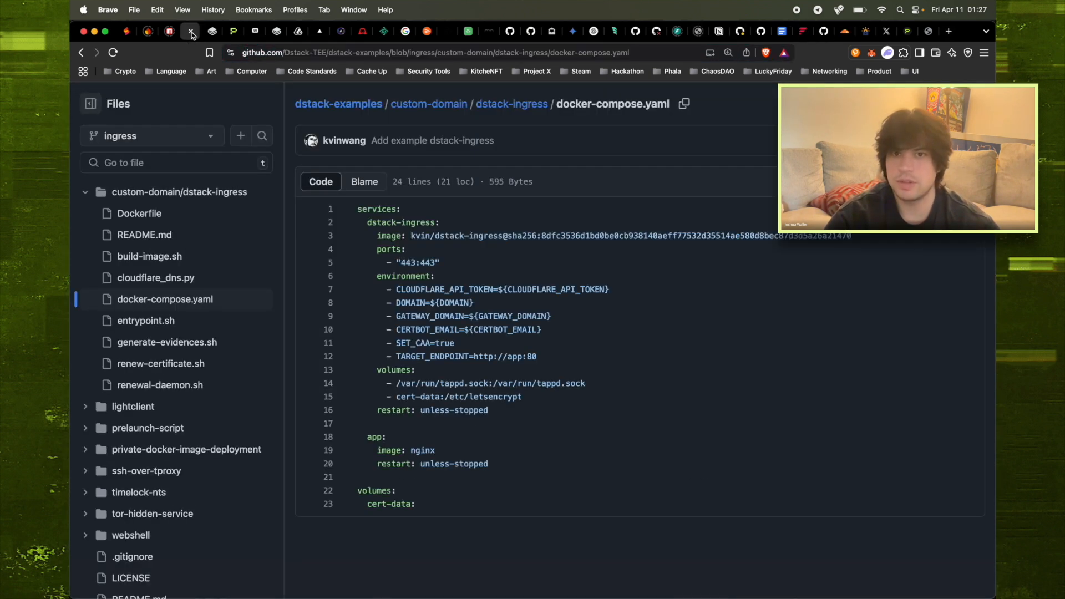
click(167, 236)
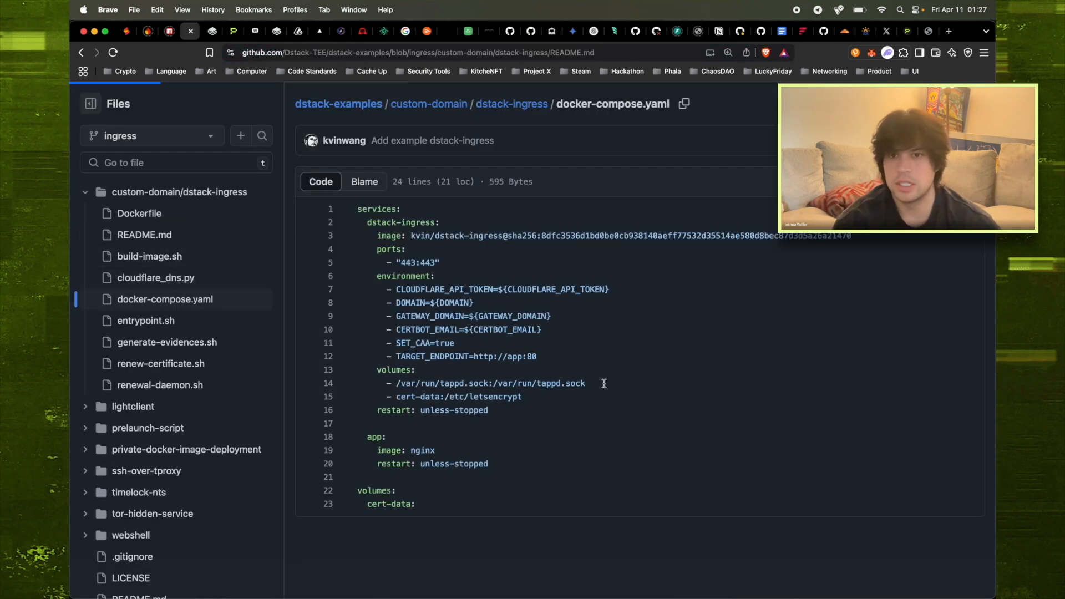
scroll(697, 418, down, 20)
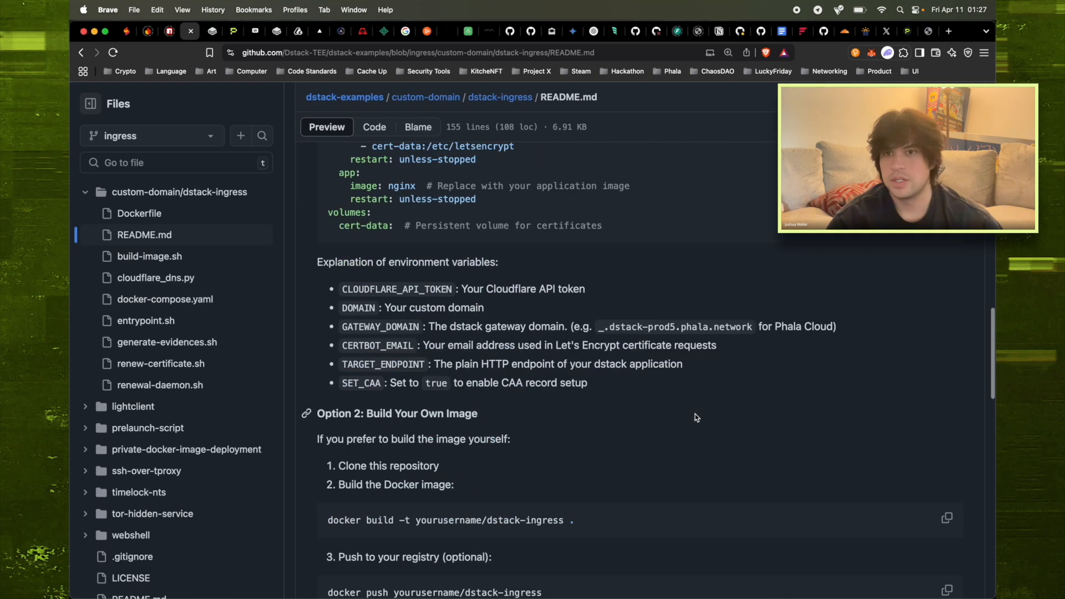
scroll(697, 418, down, 10)
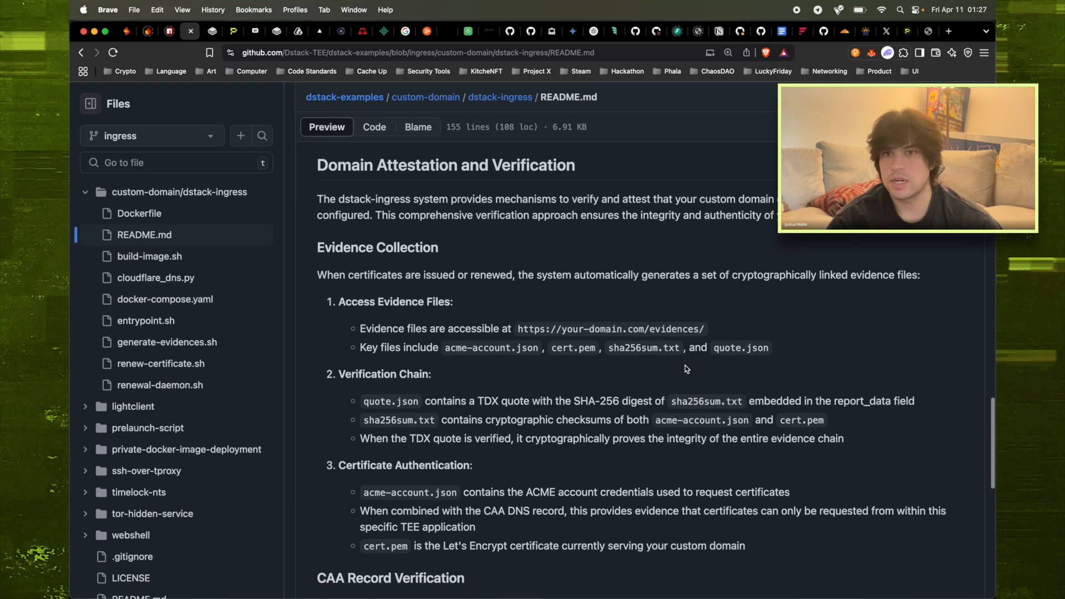
double_click(674, 328)
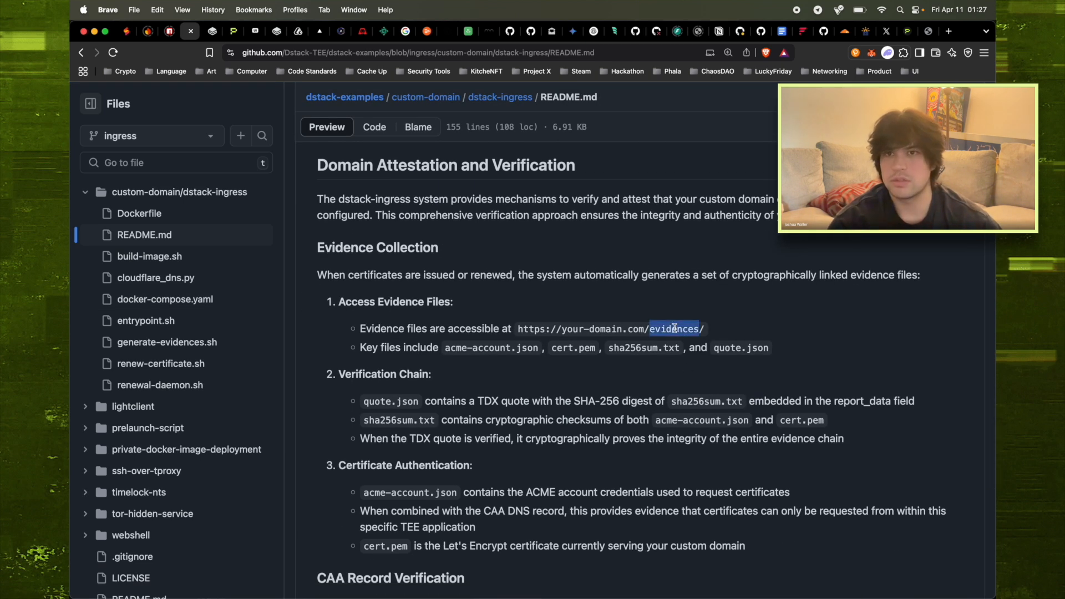
Visit phala.incipient.ltd/evidences/ to list the attestation evidence files
key(ctrl+Tab)
key(ctrl+Tab)
key(ctrl+Tab)
key(ctrl+Tab)
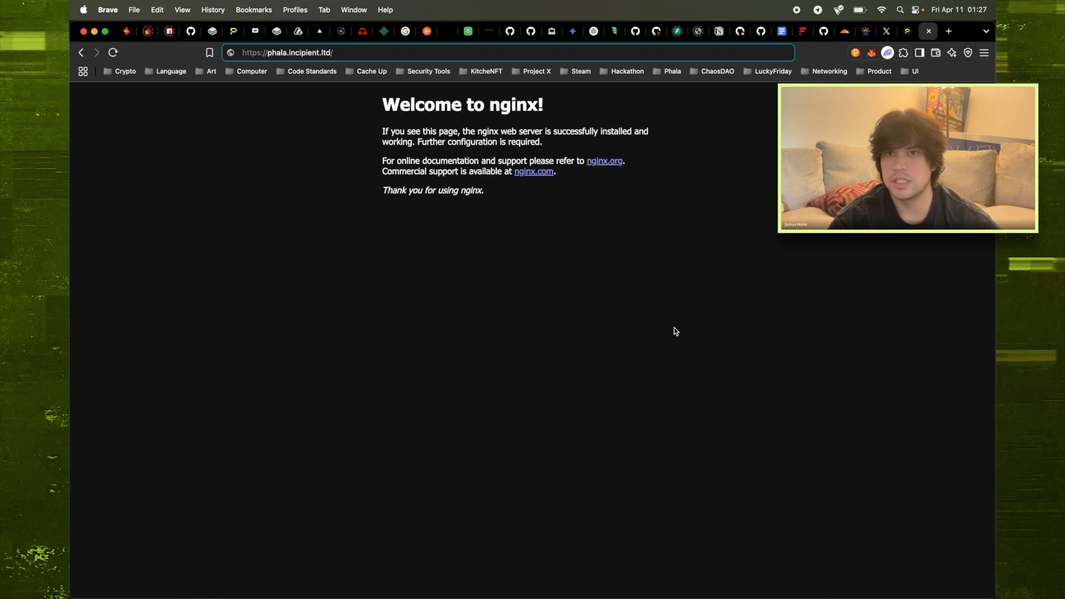
key(super+v)
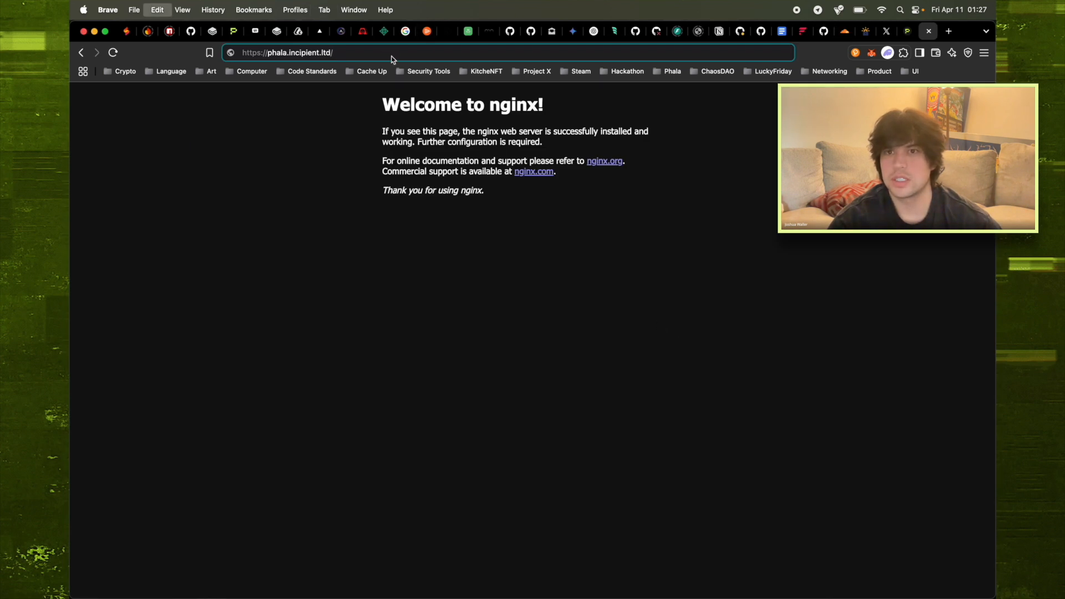
key(Return)
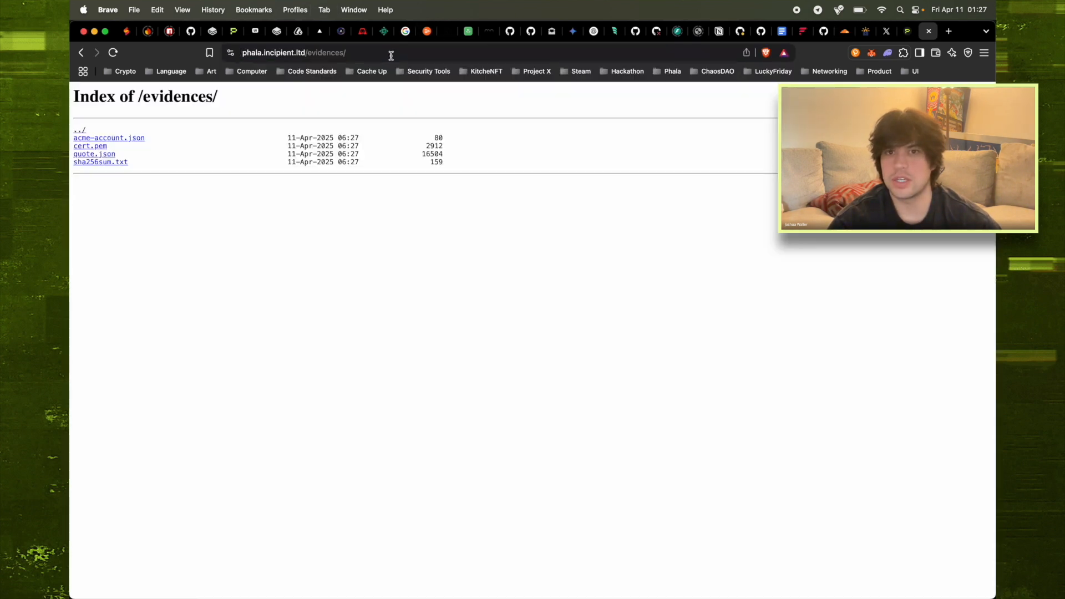